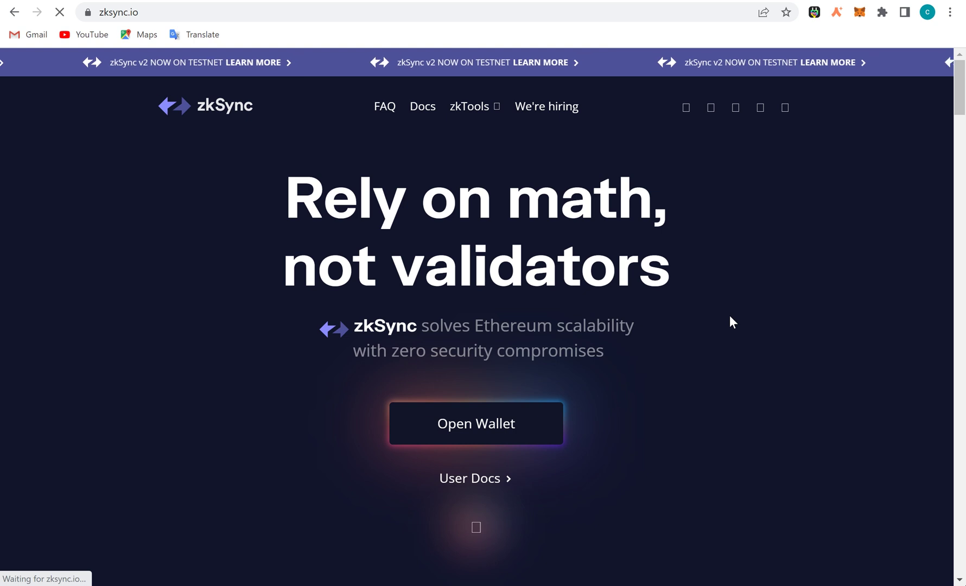
# Step: Scroll the zkSync homepage down to the Curve, imToken, Argent and Balancer testimonial cards
pyautogui.scroll(-5, 730, 318)
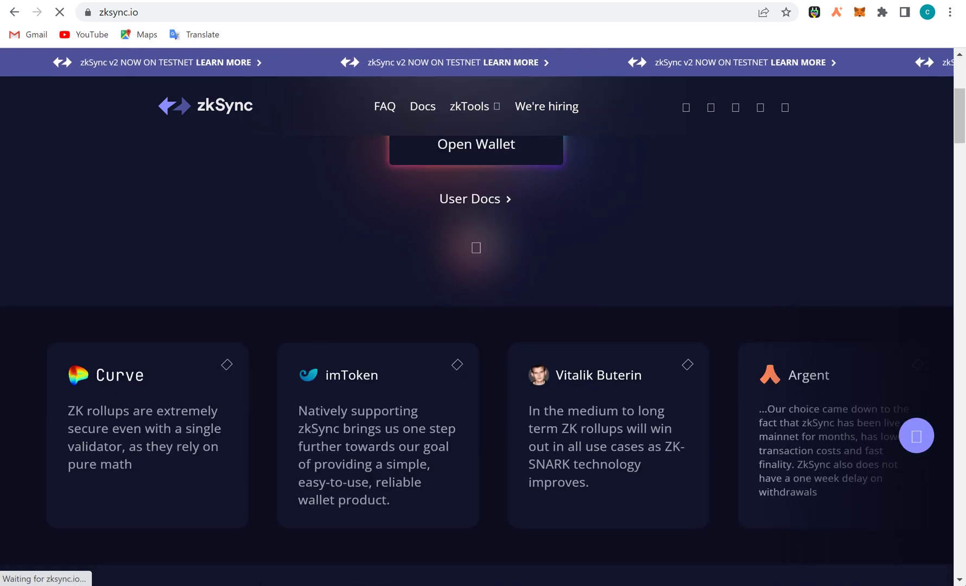
pyautogui.scroll(5, 477, 326)
pyautogui.scroll(-8, 478, 325)
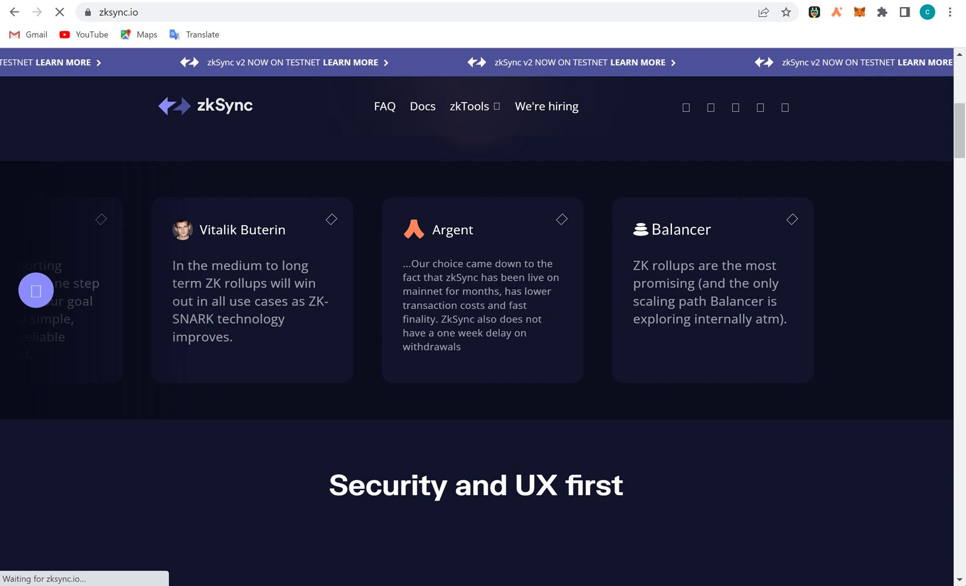
# Step: Expand the 'zkSync vs optimistic rollups' section under 'zkSync in comparison' and review its feature table
pyautogui.scroll(-7, 477, 325)
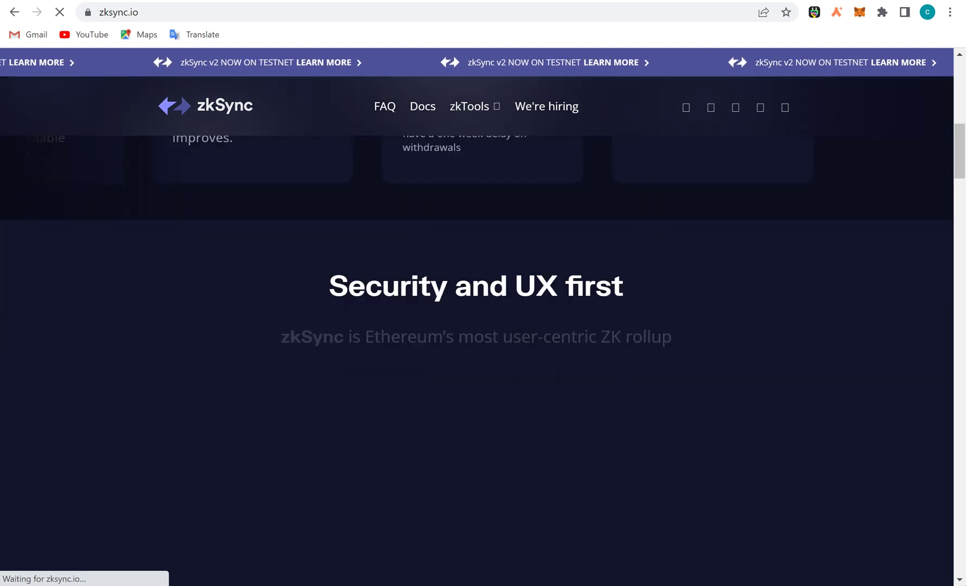
pyautogui.scroll(-1, 476, 353)
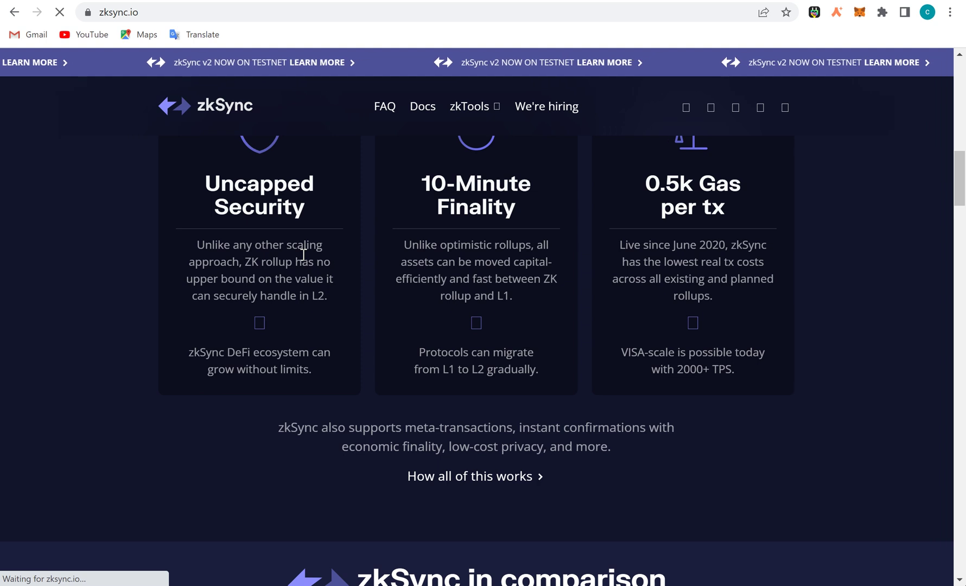
pyautogui.scroll(-5, 304, 254)
pyautogui.scroll(-2, 574, 257)
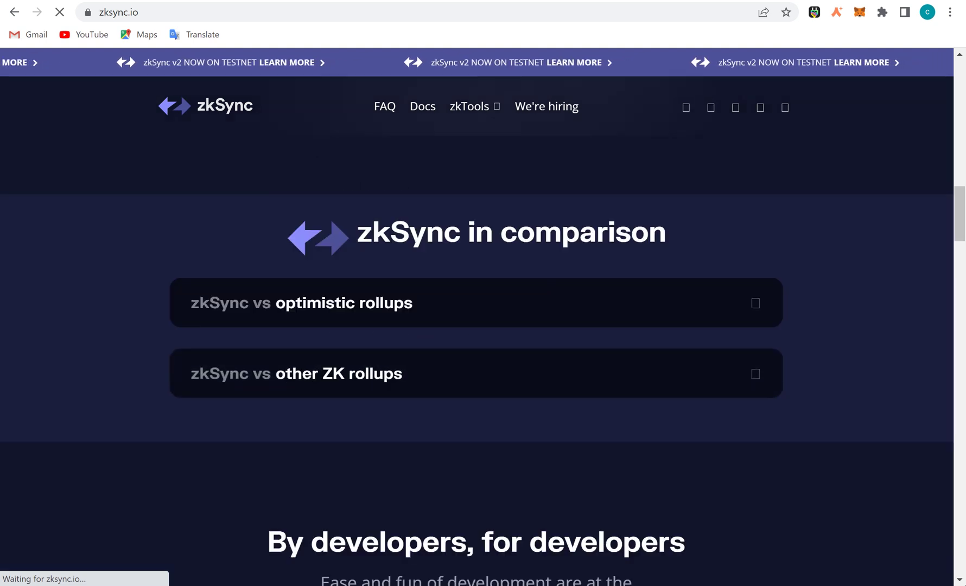
pyautogui.click(701, 301)
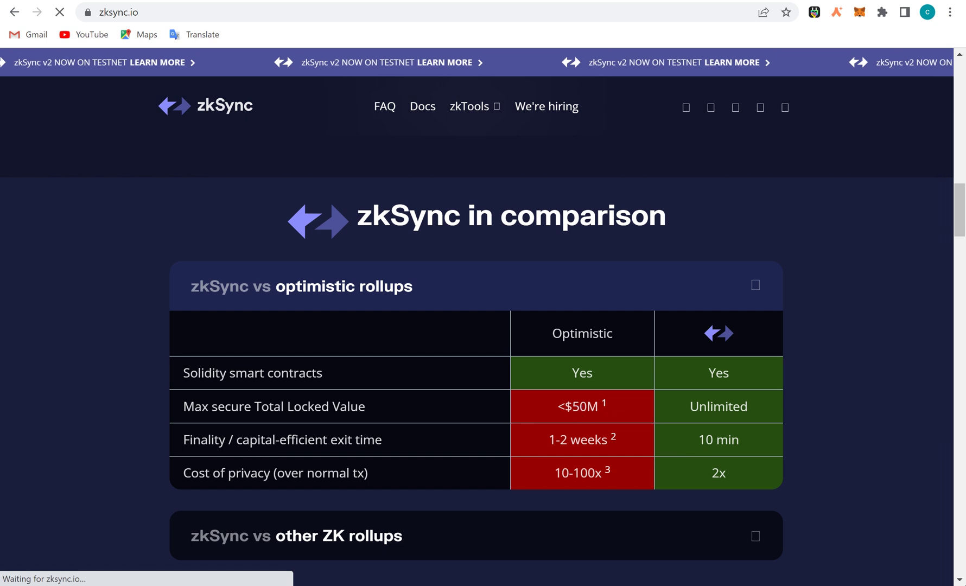
pyautogui.scroll(-4, 525, 383)
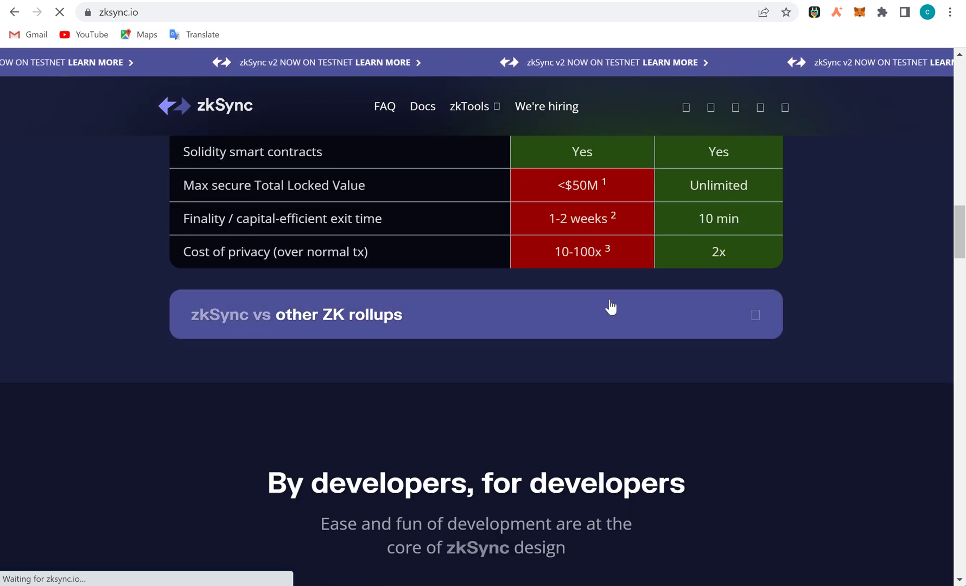
pyautogui.scroll(2, 582, 231)
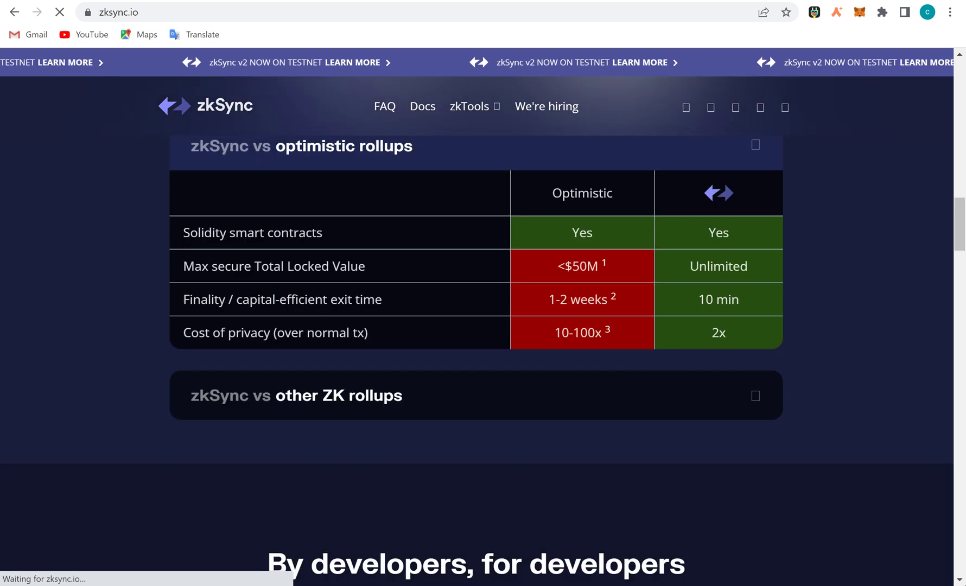
pyautogui.scroll(1, 577, 207)
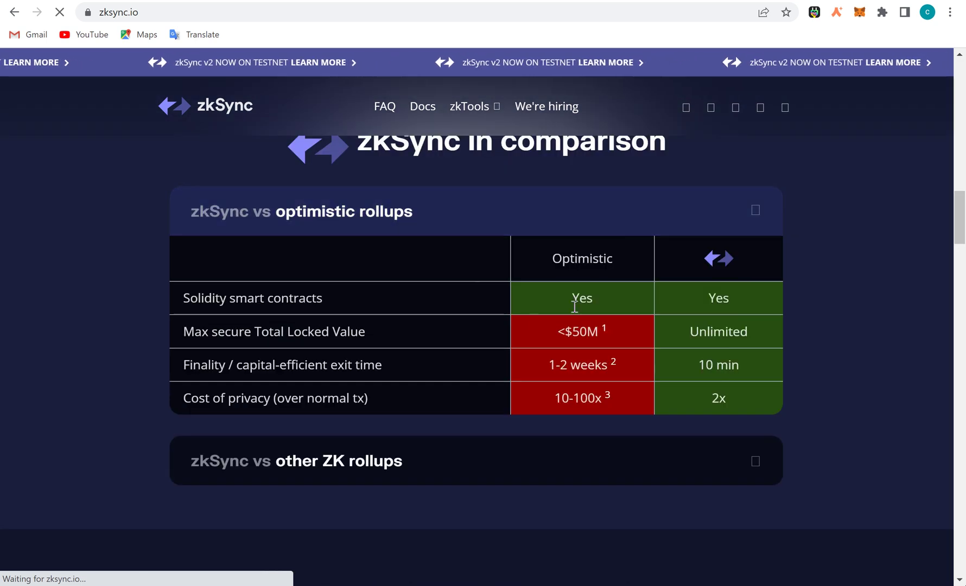
pyautogui.scroll(-5, 574, 307)
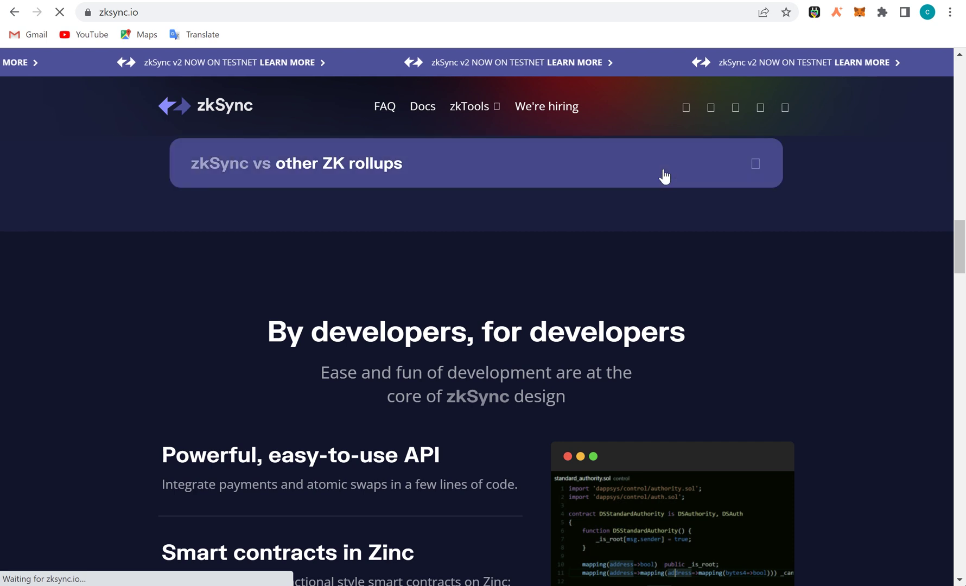
# Step: Expand the 'zkSync vs other ZK rollups' table, then scroll back up the page
pyautogui.click(662, 175)
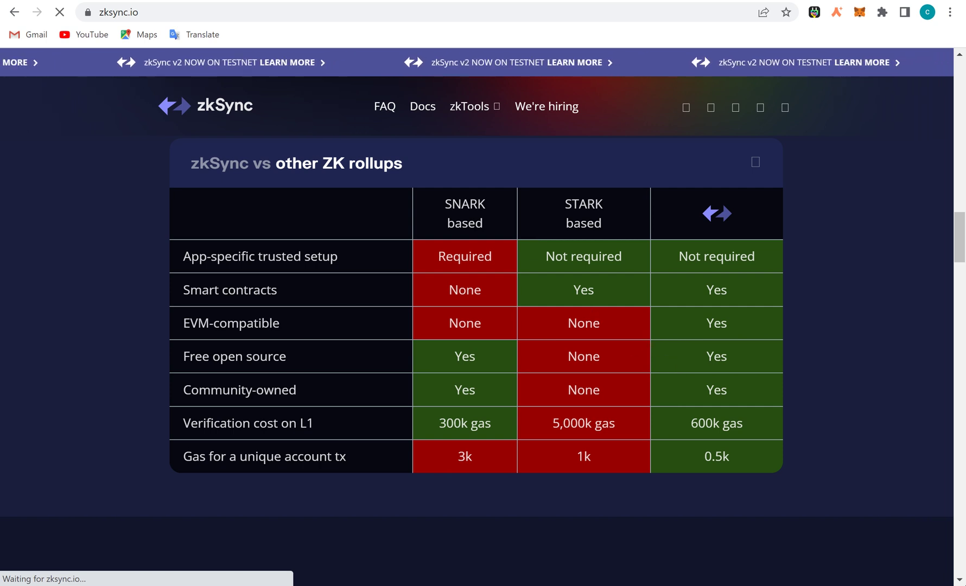
pyautogui.scroll(15, 673, 358)
pyautogui.scroll(10, 476, 359)
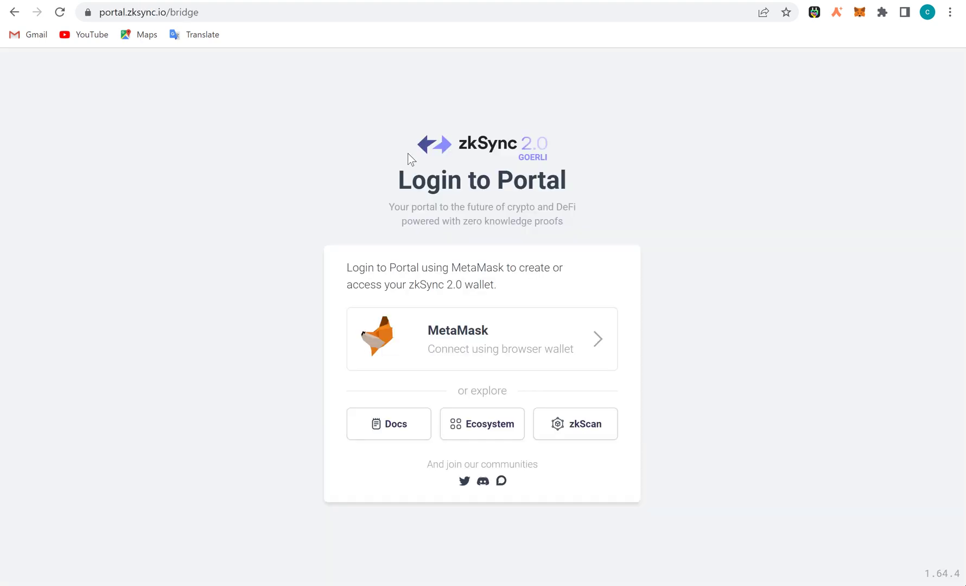
# Step: Log in to the zkSync 2.0 portal with MetaMask and approve the account connection
pyautogui.click(537, 351)
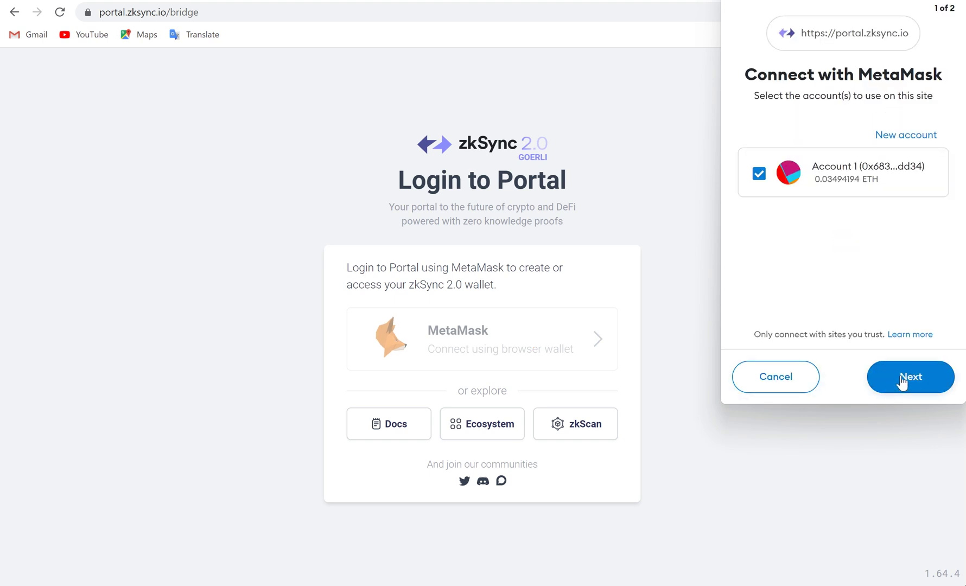
pyautogui.click(902, 380)
pyautogui.click(901, 380)
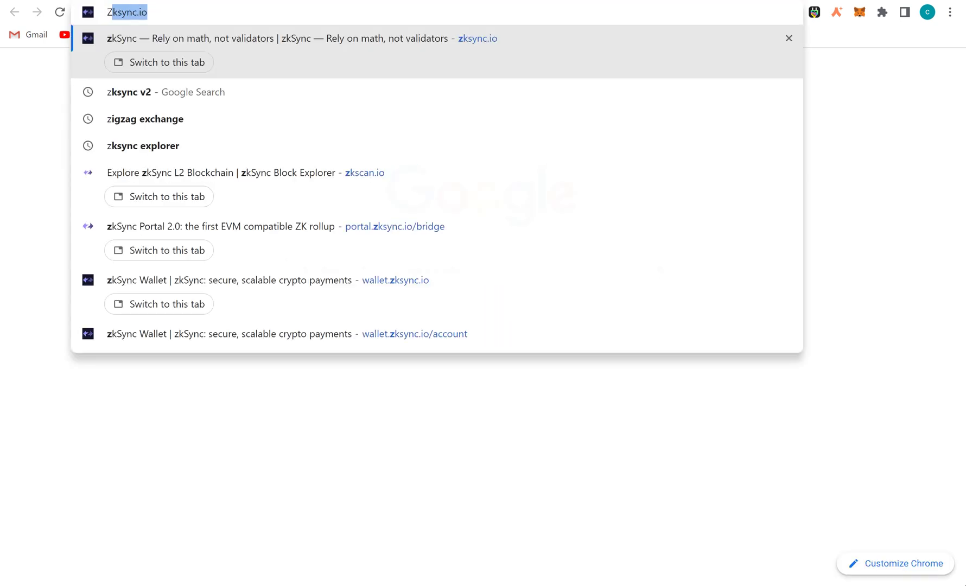
# Step: Load the ZigZag Bridge site in a new tab via 'ZIG', then return to the wallet tab
pyautogui.write('Gzag exchange')
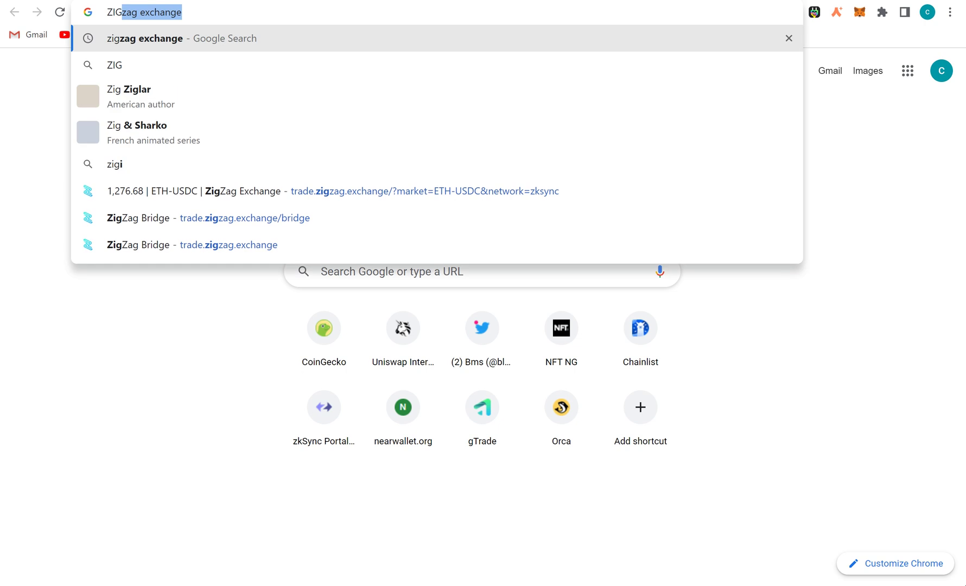
pyautogui.click(316, 246)
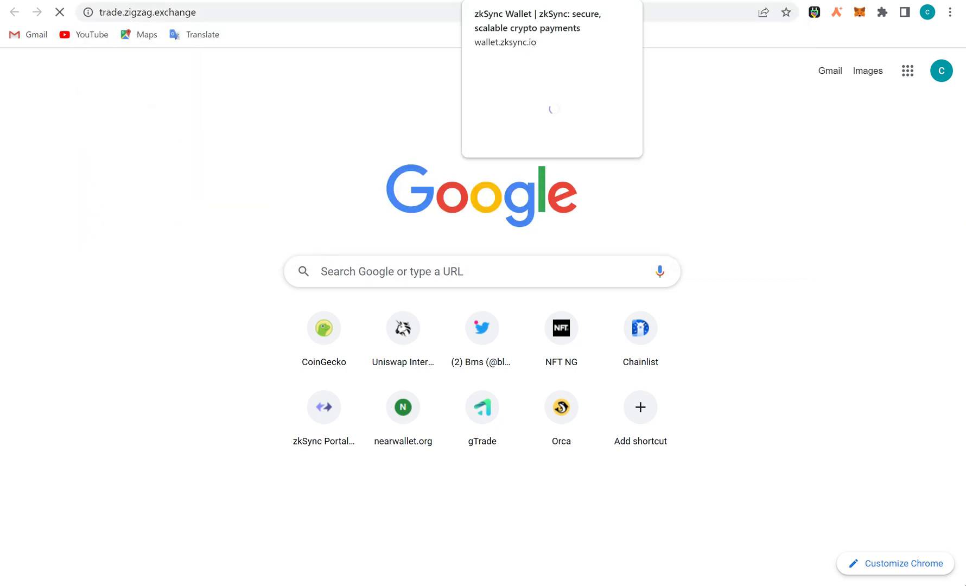
pyautogui.click(527, 0)
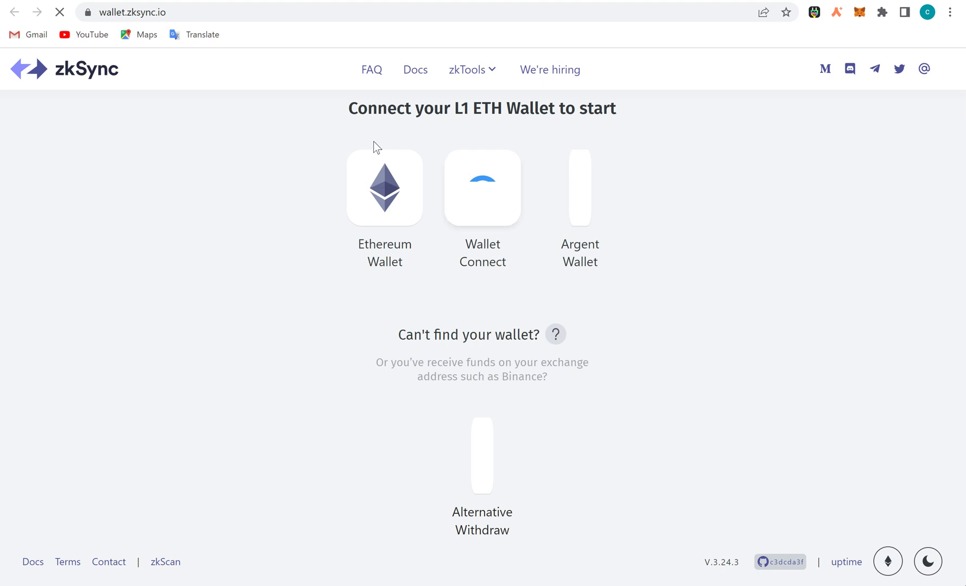
# Step: Connect MetaMask as the Ethereum wallet and approve the connection in its popup
pyautogui.click(408, 200)
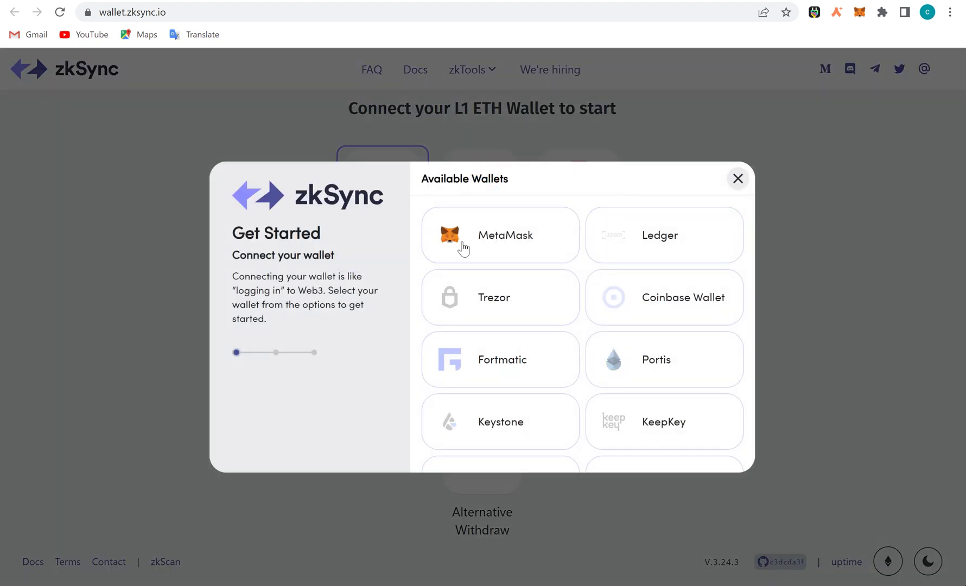
pyautogui.click(493, 244)
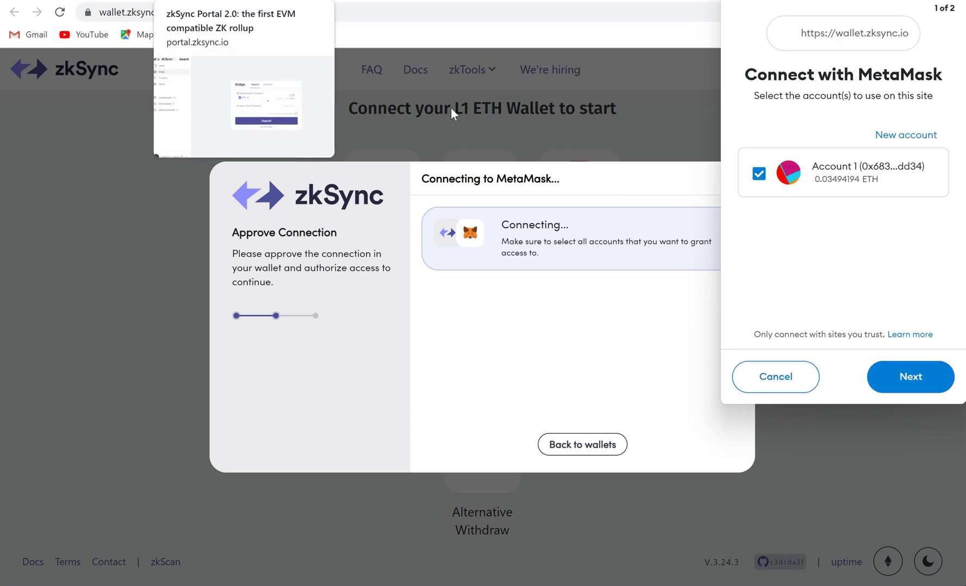
pyautogui.click(914, 383)
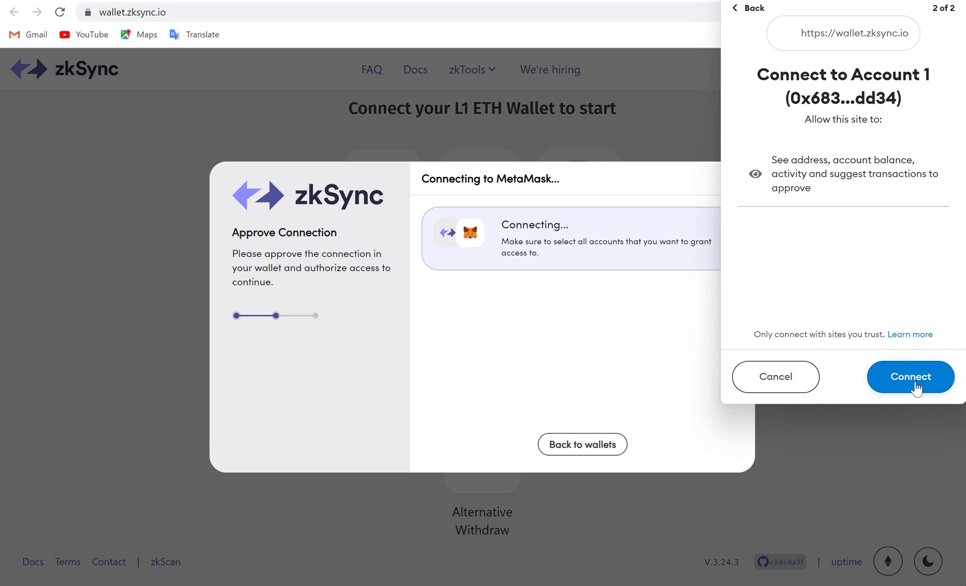
pyautogui.click(915, 382)
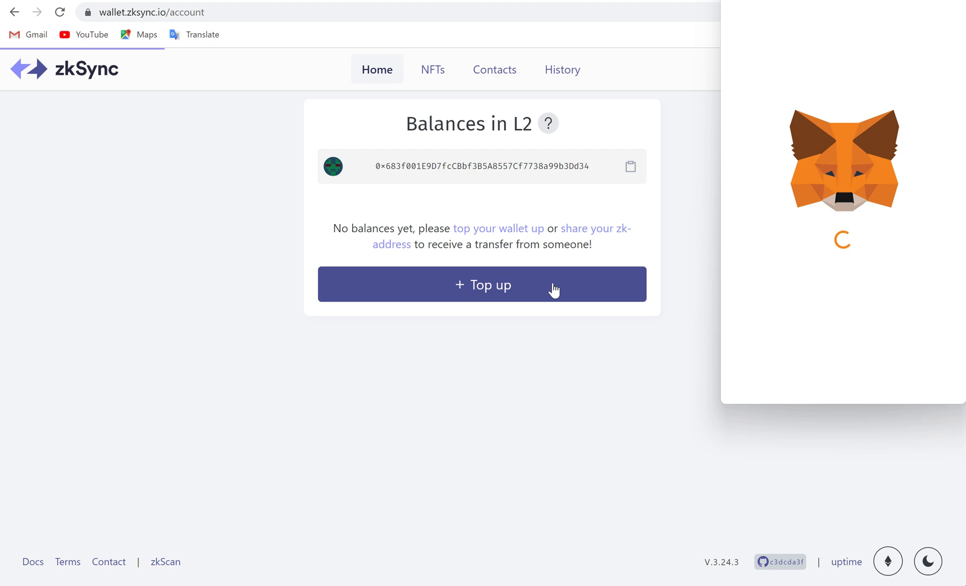
# Step: Open Top up and scroll to the bridge options such as LayerSwap, Orbiter and ZigZag
pyautogui.click(553, 290)
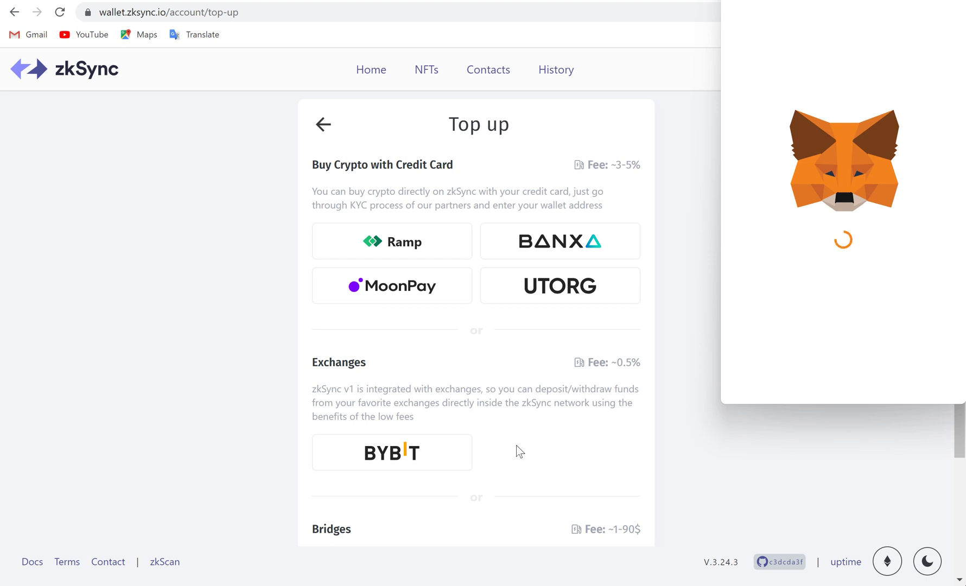
pyautogui.scroll(-3, 517, 451)
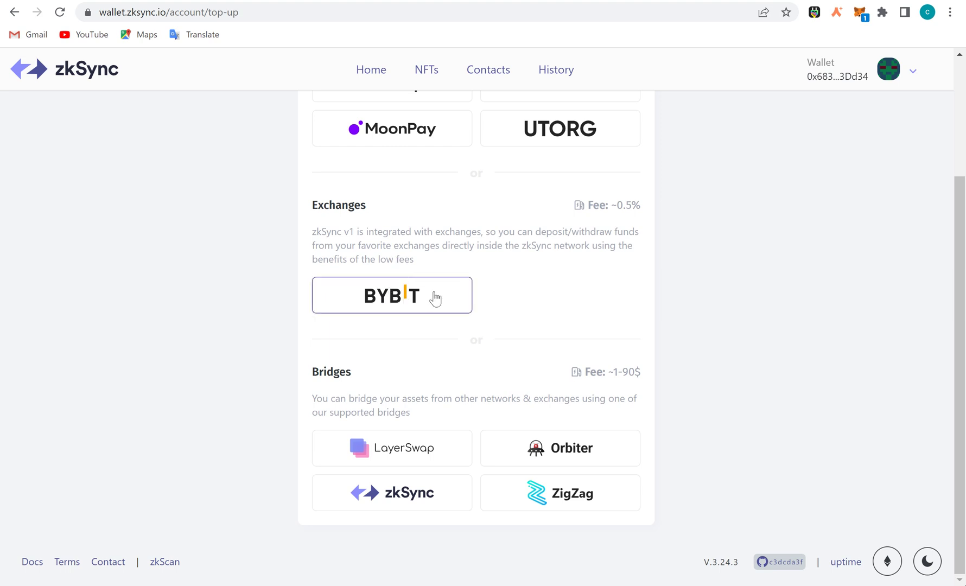
# Step: Return to the account balances page and approve connecting Account 1 in MetaMask
pyautogui.scroll(3, 435, 298)
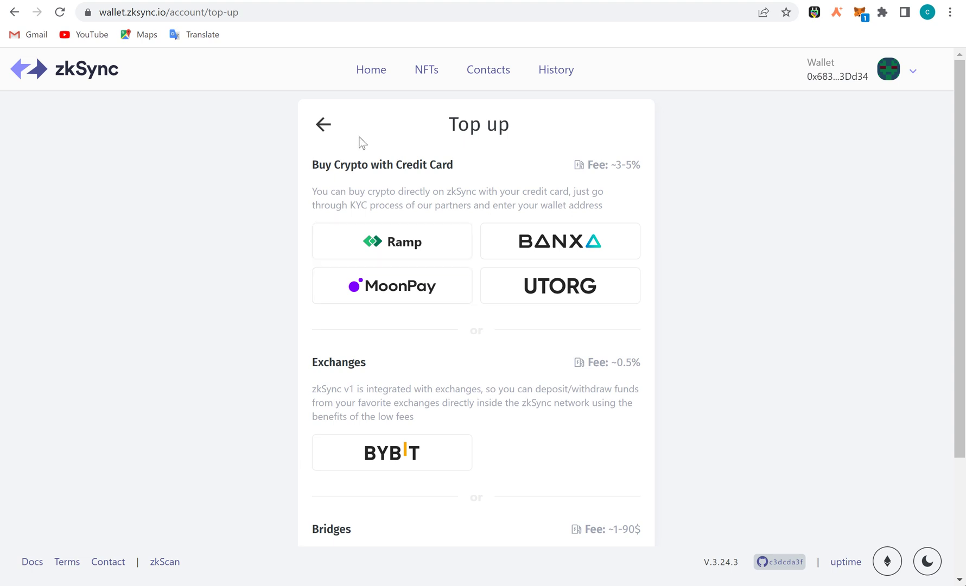
pyautogui.click(322, 125)
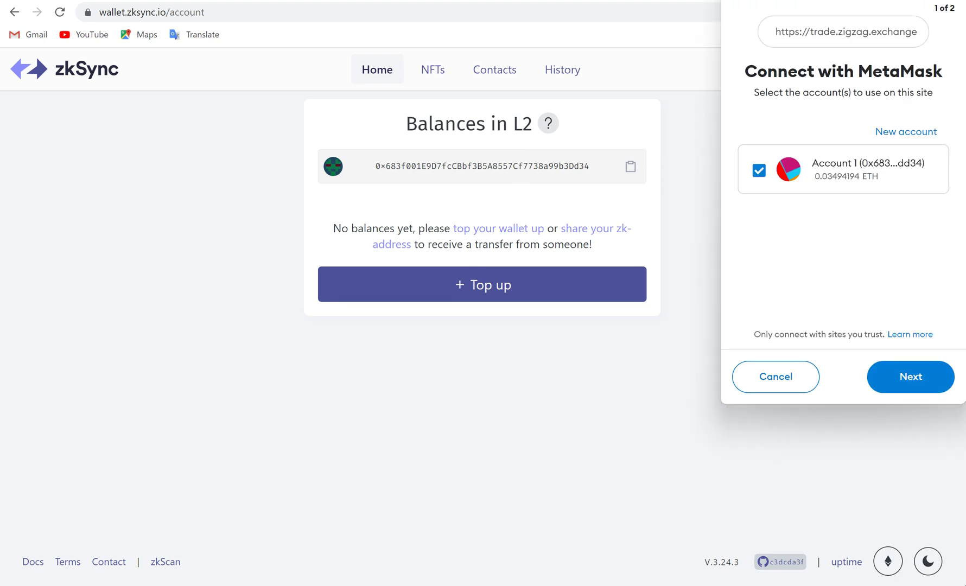
pyautogui.click(920, 376)
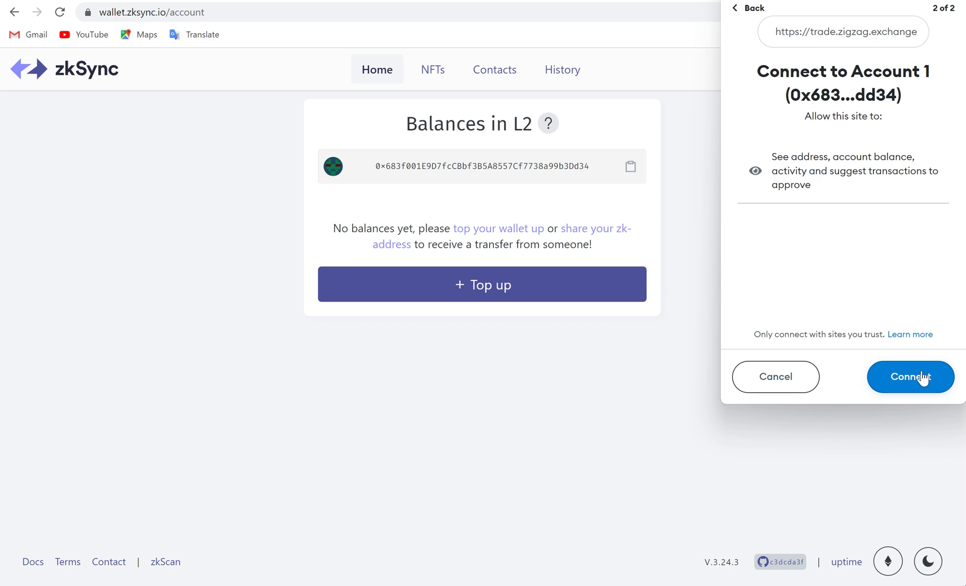
pyautogui.click(922, 377)
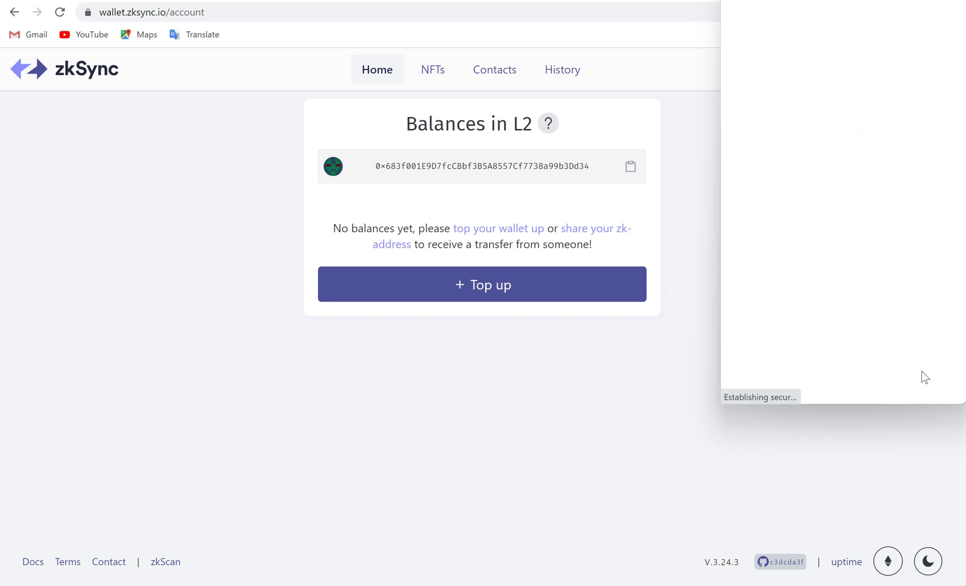
# Step: Go to the NFT section and sign the 'Access zkSync account' activation message in MetaMask
pyautogui.click(431, 76)
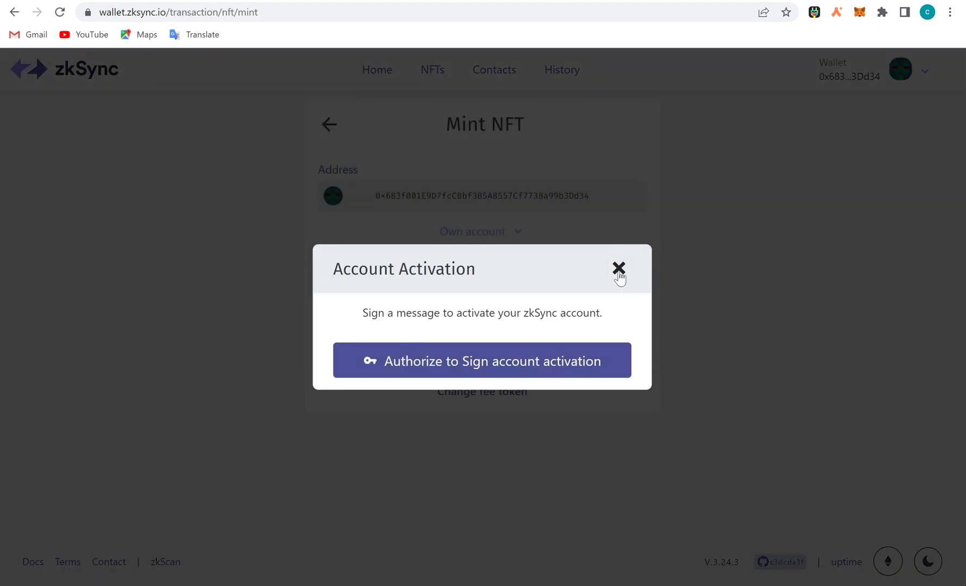
pyautogui.click(586, 368)
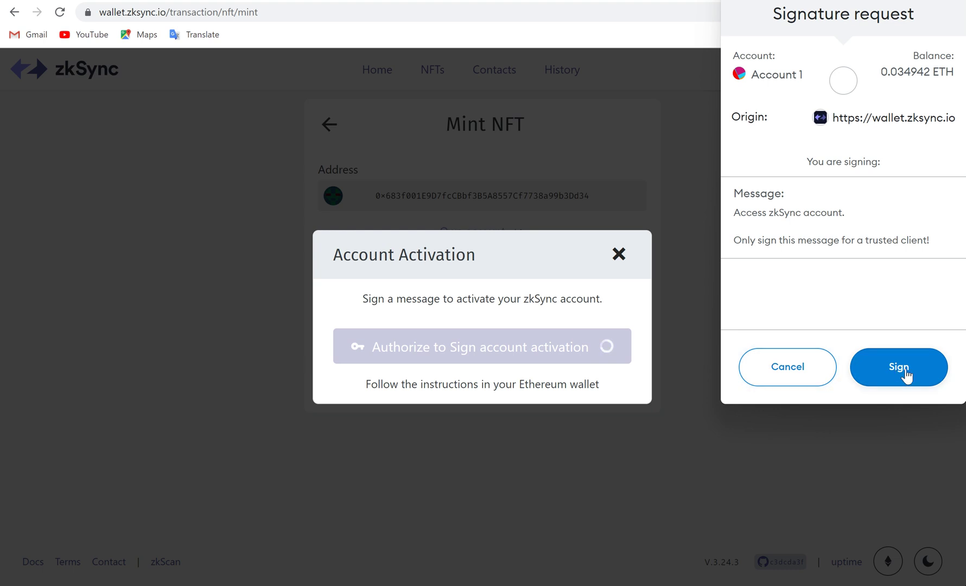
pyautogui.click(904, 370)
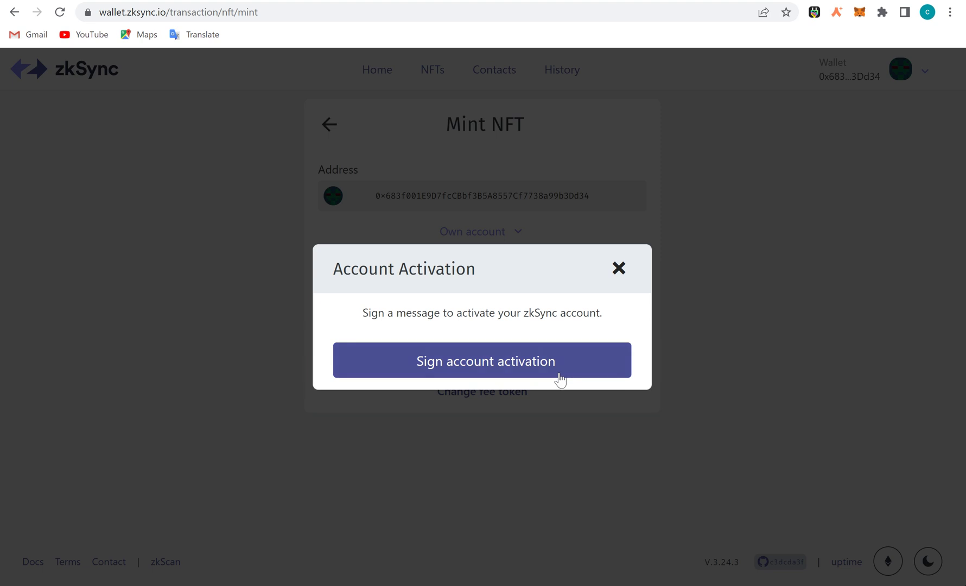
# Step: Dismiss the Account Activation dialog, check the empty History and Contacts, then return Home
pyautogui.click(622, 276)
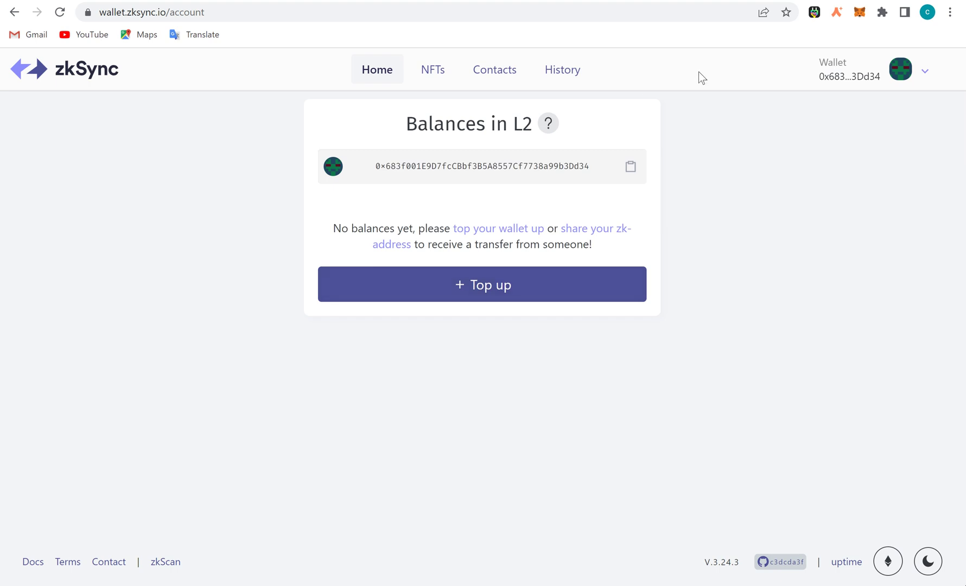
pyautogui.click(580, 72)
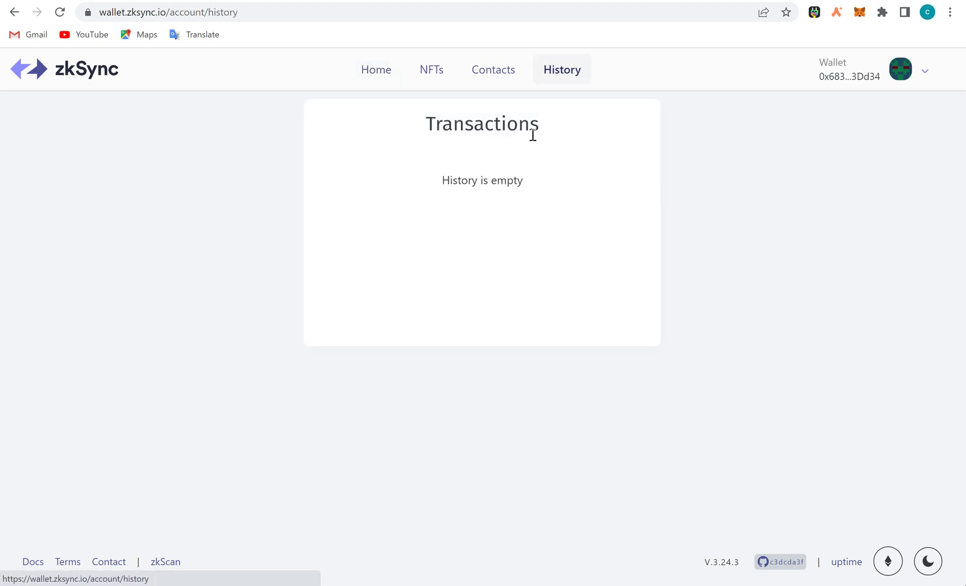
pyautogui.click(487, 75)
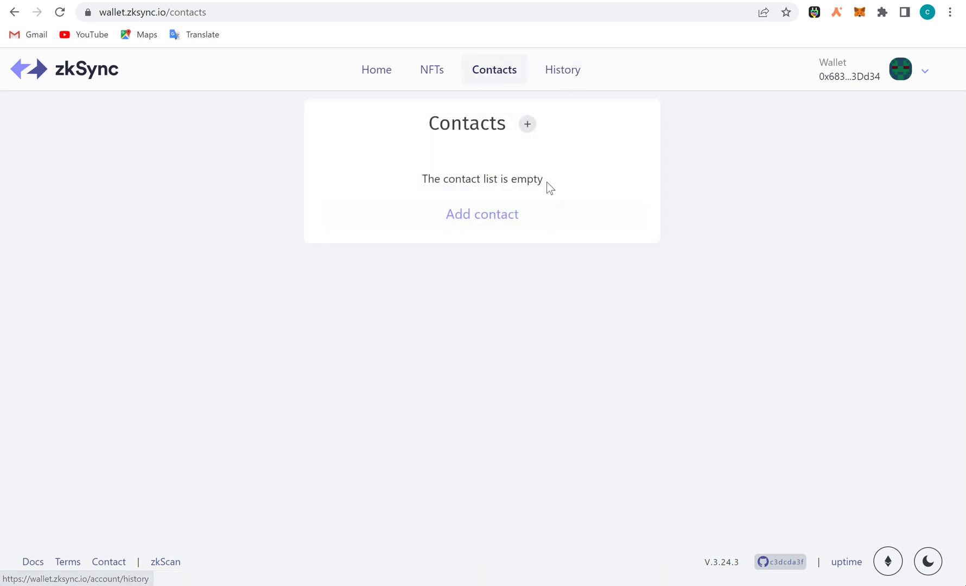
pyautogui.click(563, 70)
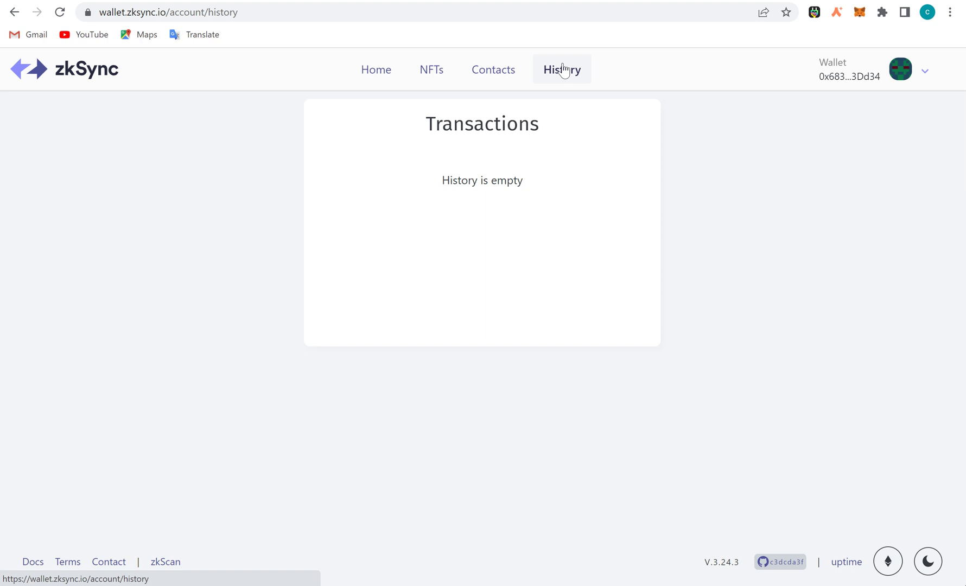
pyautogui.click(376, 69)
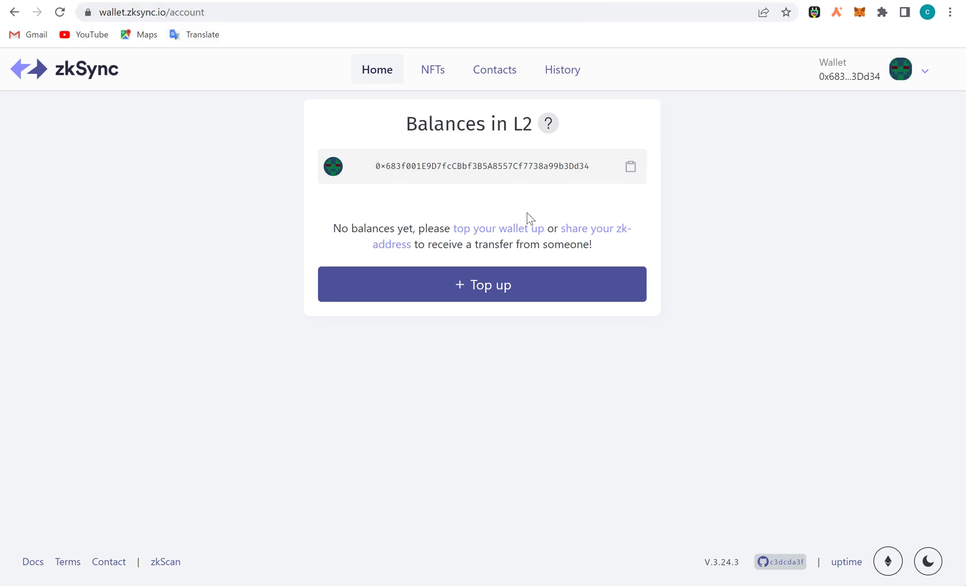
pyautogui.click(499, 298)
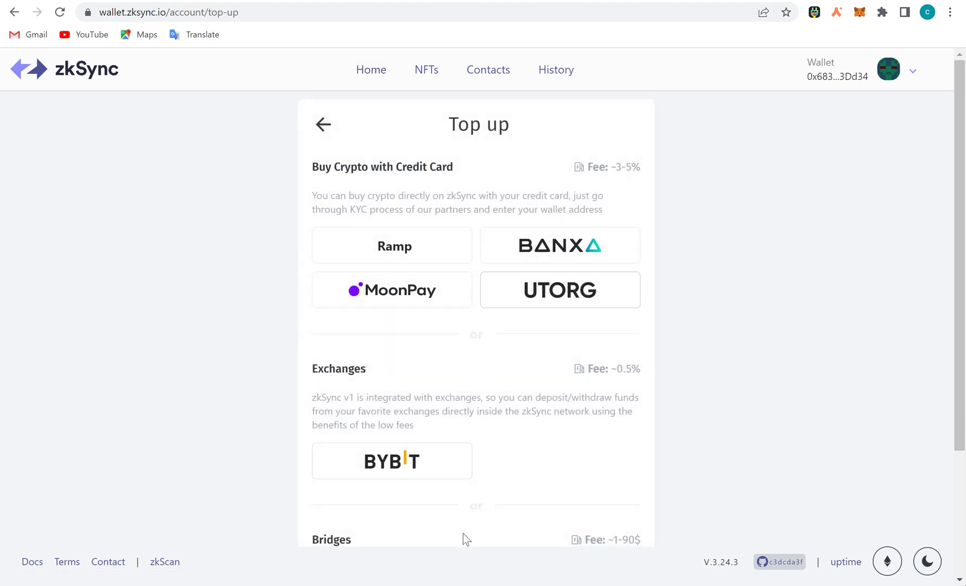
pyautogui.scroll(-3, 462, 535)
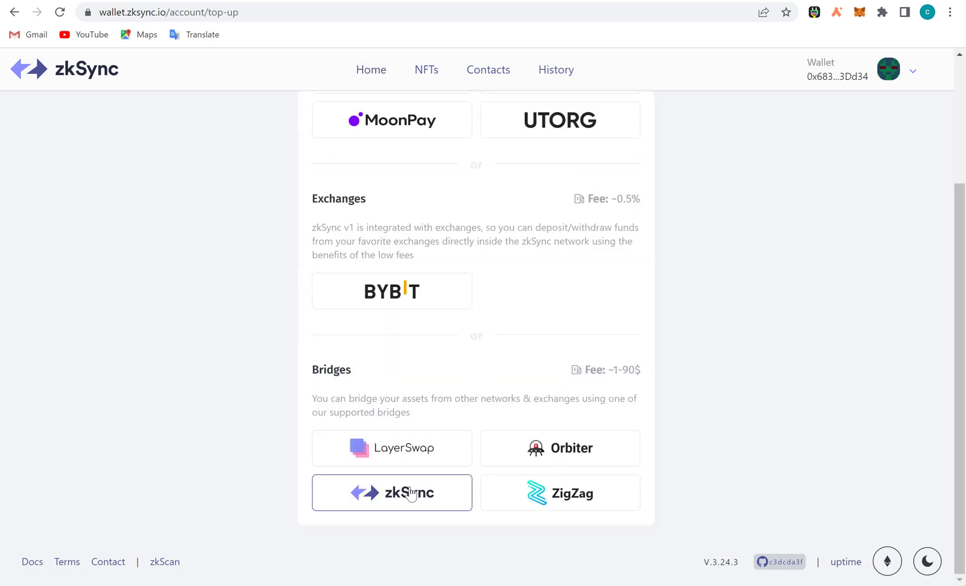
pyautogui.click(411, 492)
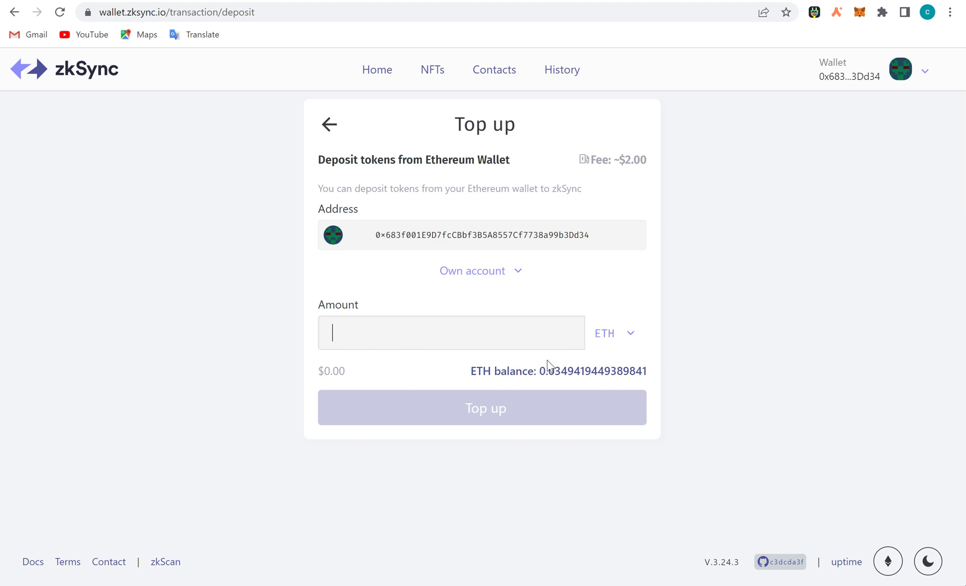
pyautogui.click(589, 374)
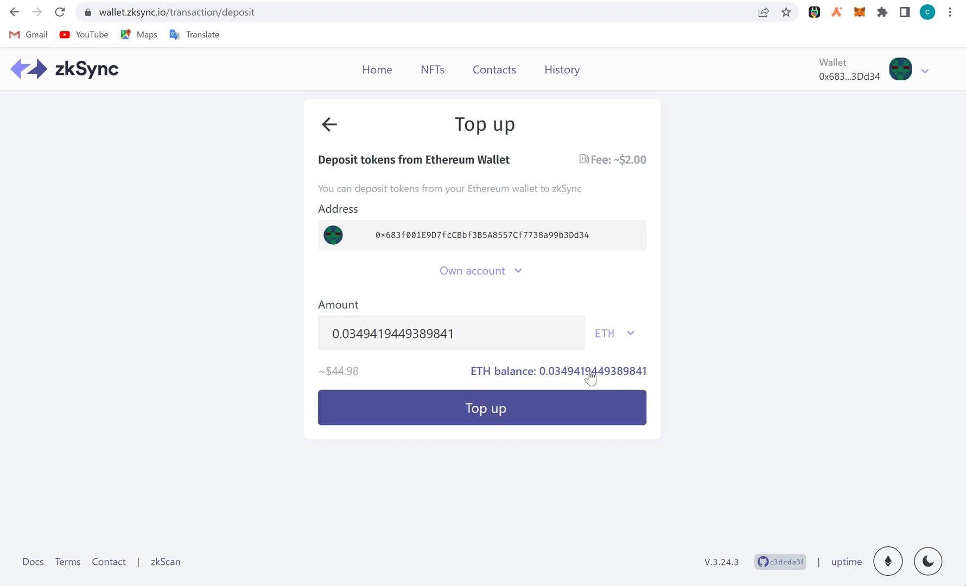
pyautogui.click(359, 329)
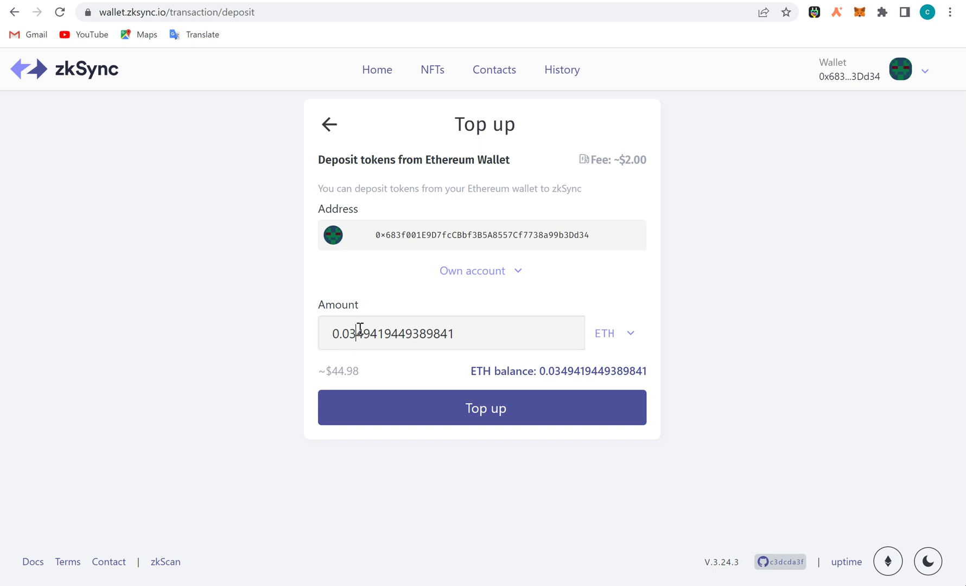
pyautogui.press('BackSpace')
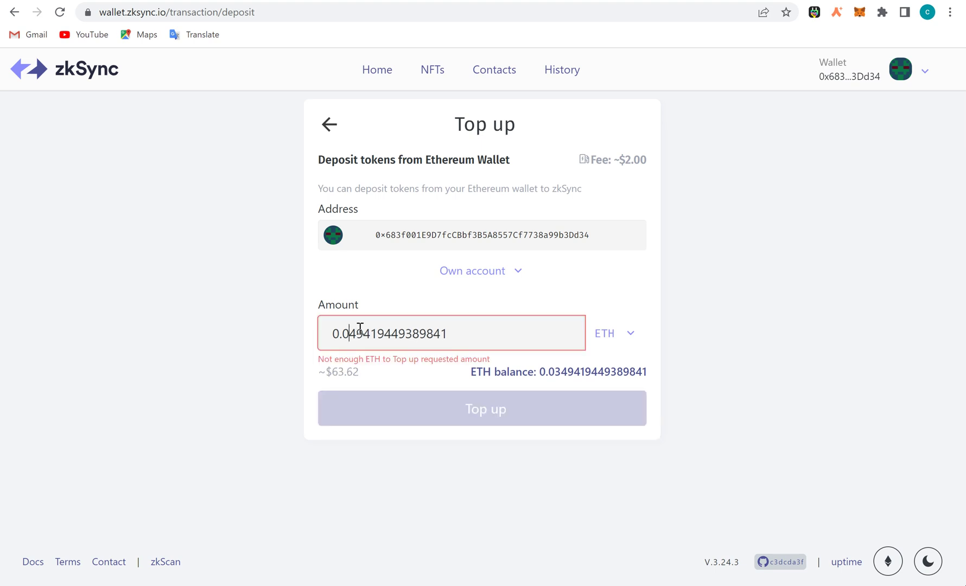
pyautogui.write('1')
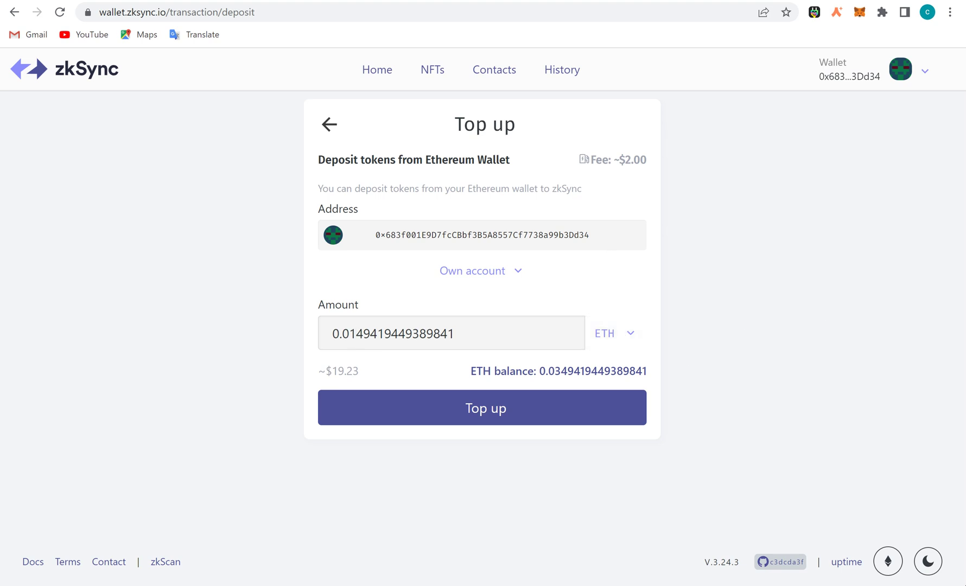
pyautogui.click(678, 0)
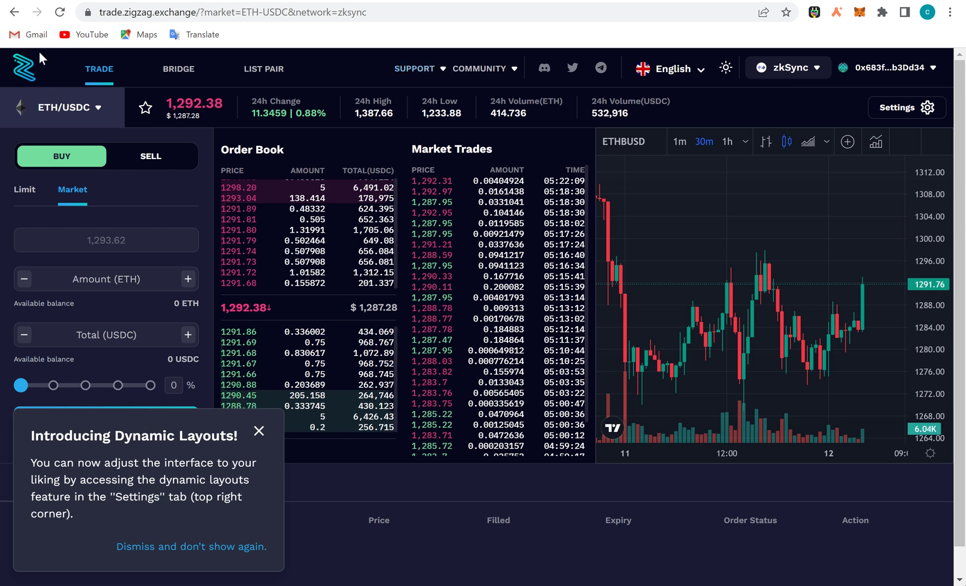
pyautogui.click(259, 431)
pyautogui.click(112, 419)
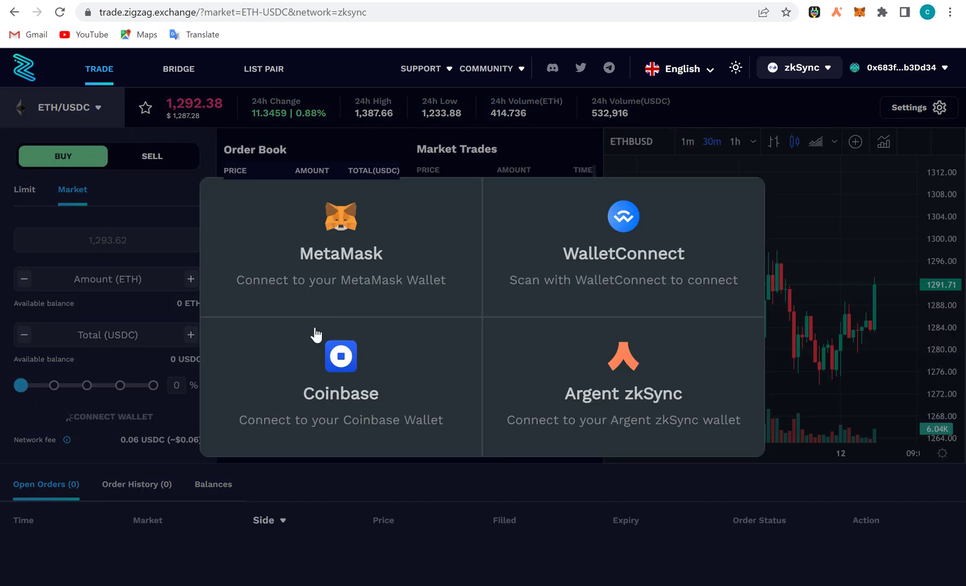
pyautogui.click(379, 273)
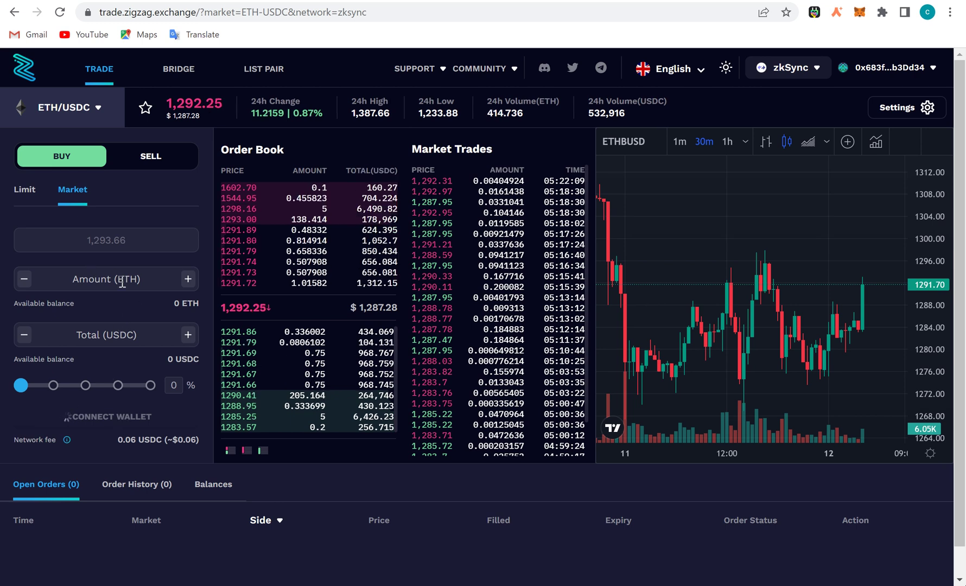
pyautogui.click(171, 157)
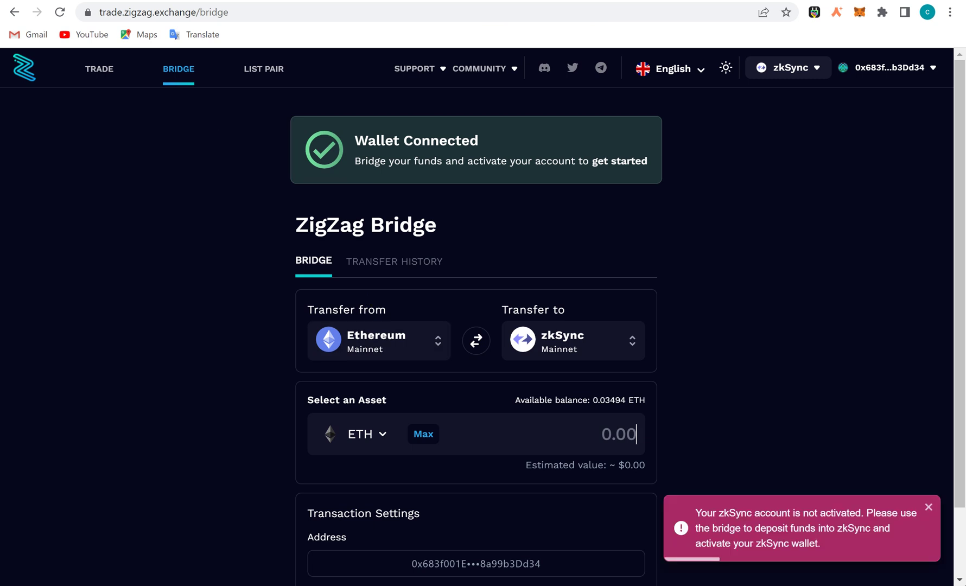
pyautogui.hotkey('ctrl', 'Tab')
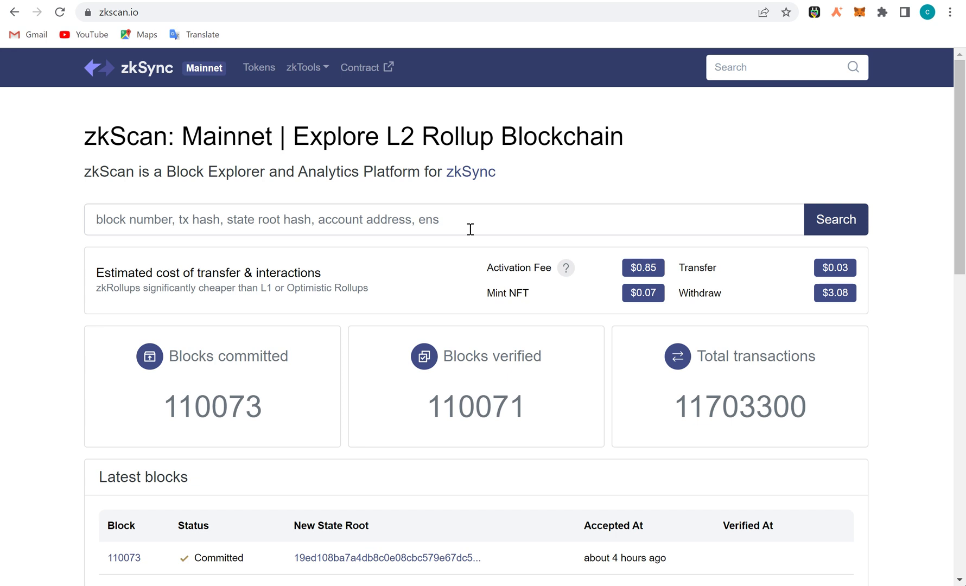
pyautogui.click(433, 211)
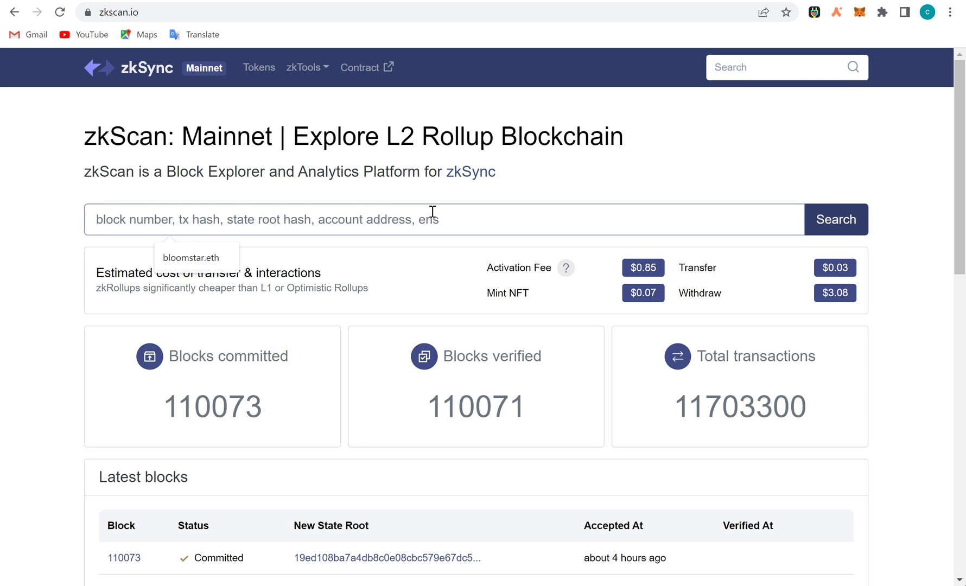
pyautogui.click(213, 264)
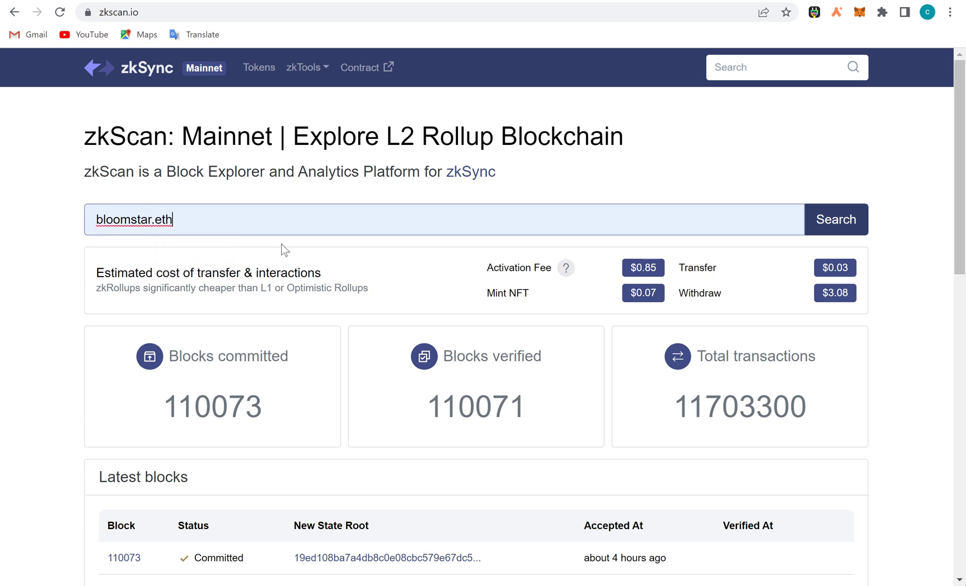
pyautogui.click(836, 233)
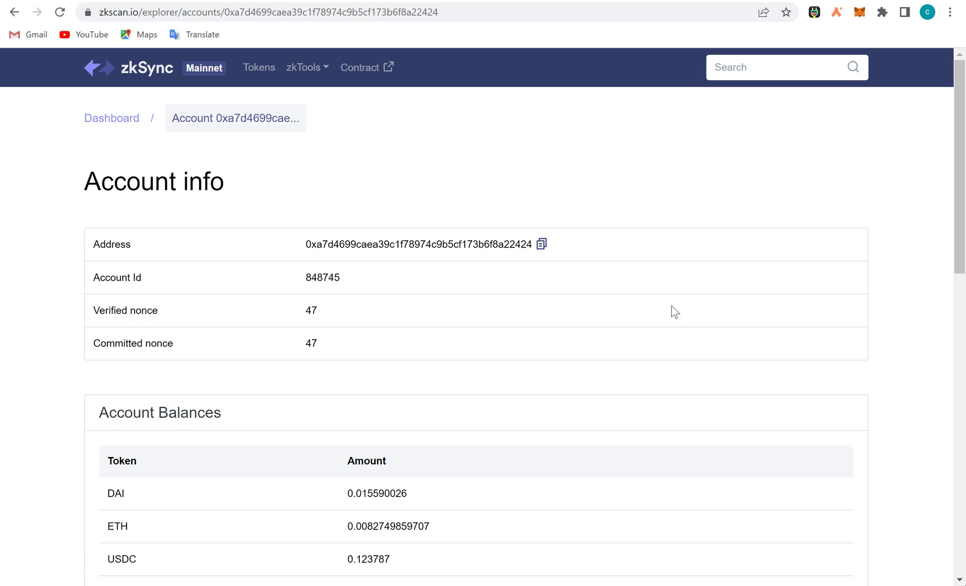
pyautogui.scroll(-3, 335, 278)
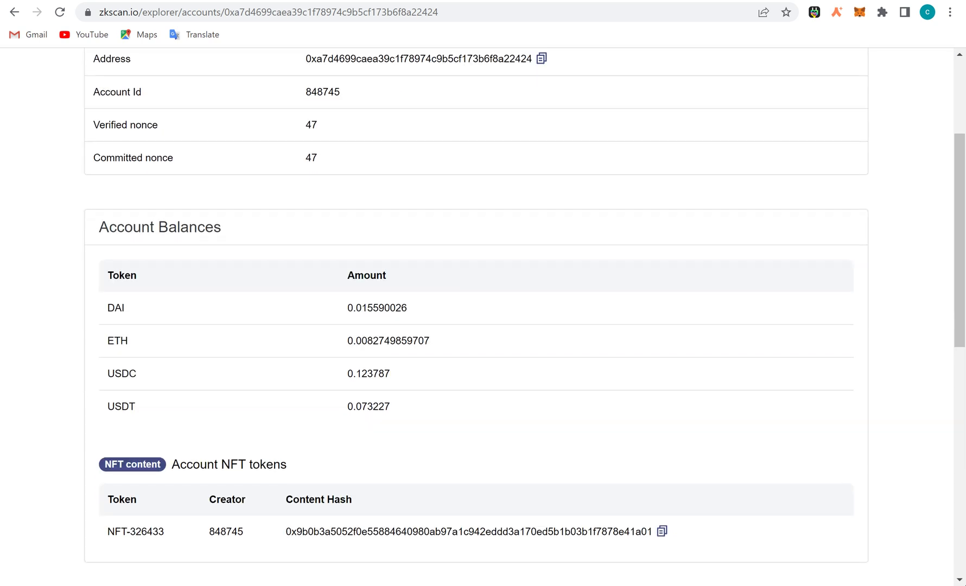
pyautogui.scroll(2, 431, 157)
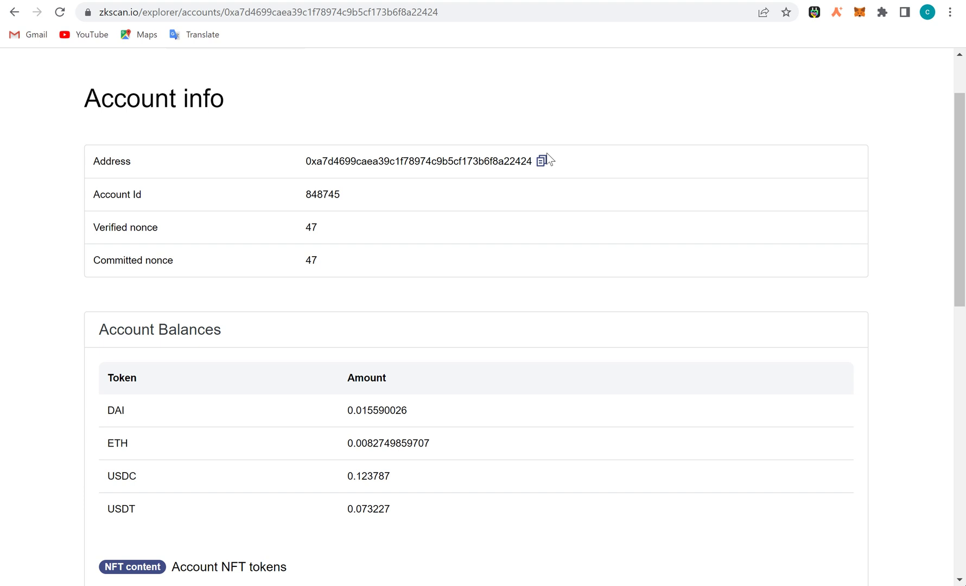
pyautogui.scroll(-6, 548, 159)
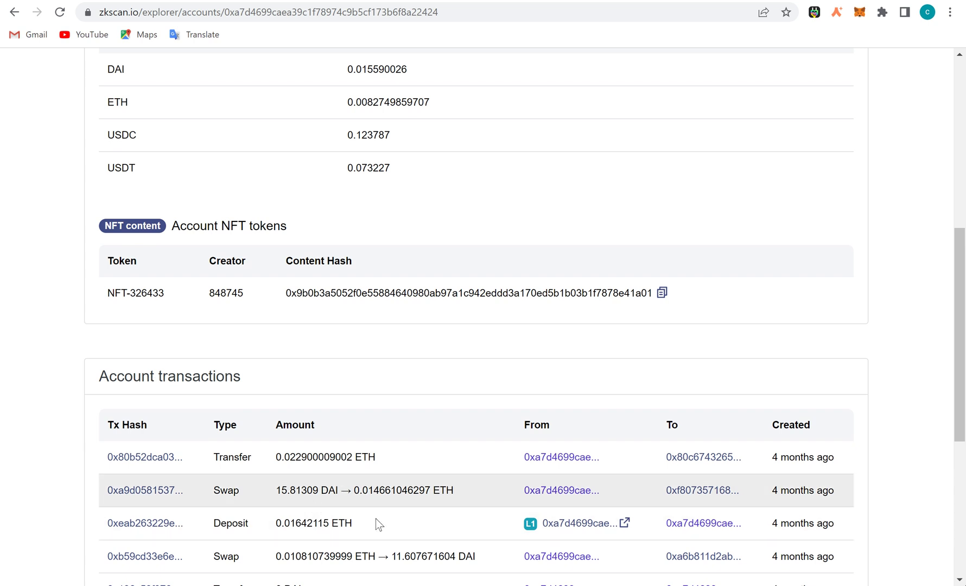
pyautogui.click(165, 524)
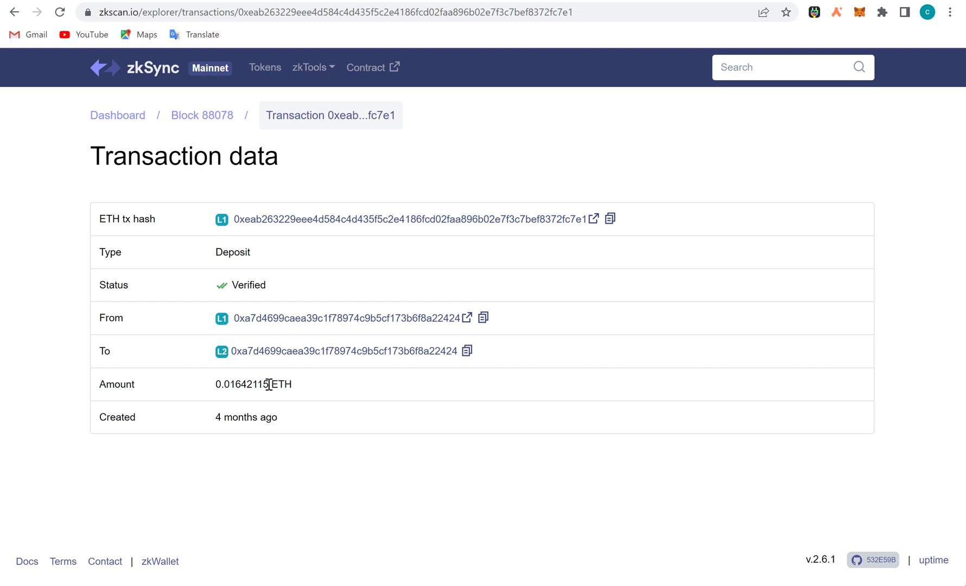
pyautogui.moveTo(246, 416)
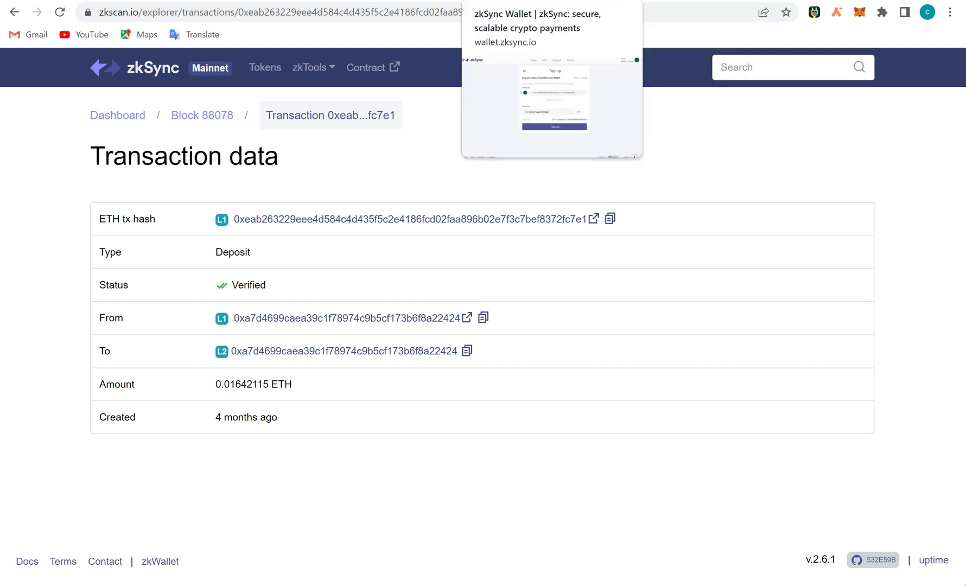
pyautogui.click(651, 0)
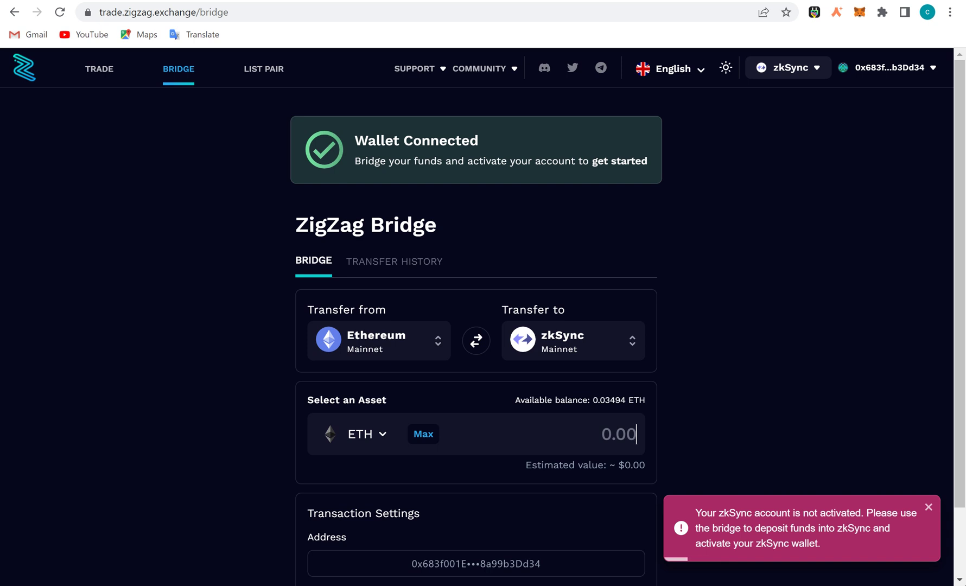
pyautogui.hotkey('ctrl', 'Tab')
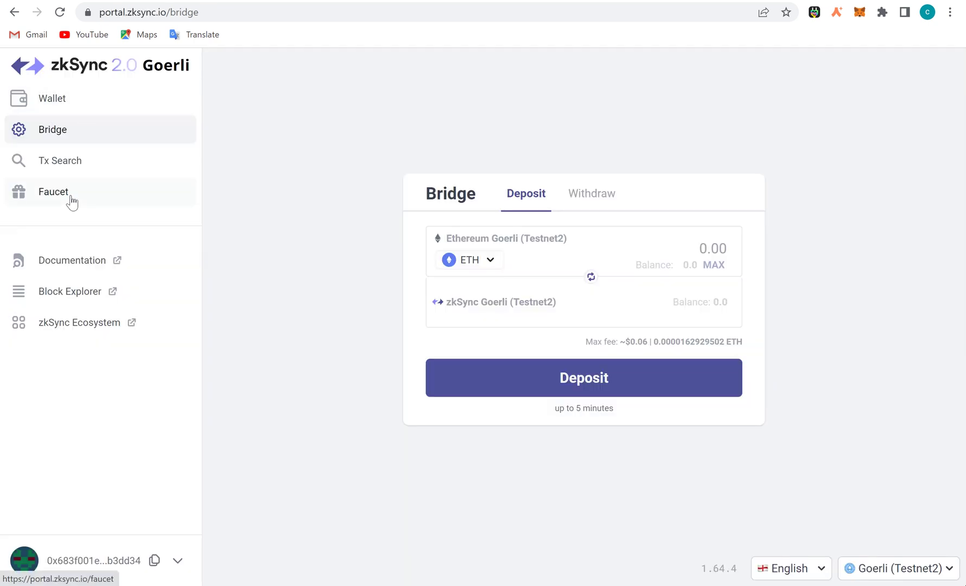
pyautogui.click(79, 322)
pyautogui.click(69, 103)
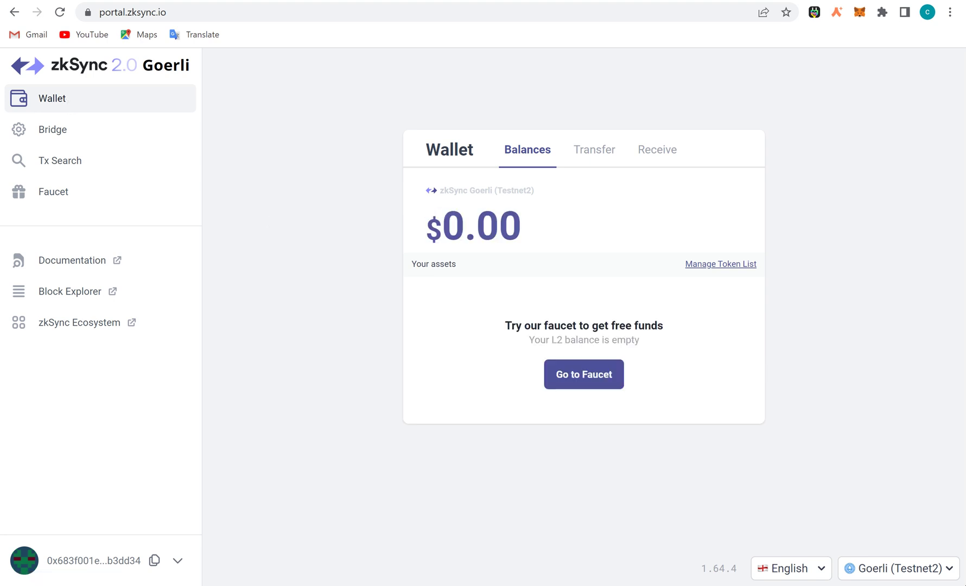
pyautogui.click(79, 323)
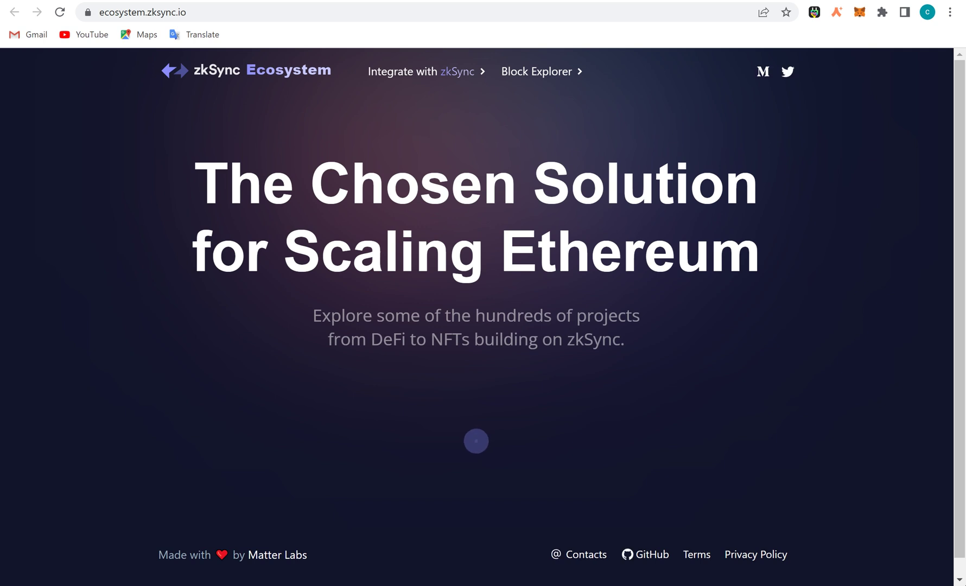
pyautogui.scroll(-1, 476, 312)
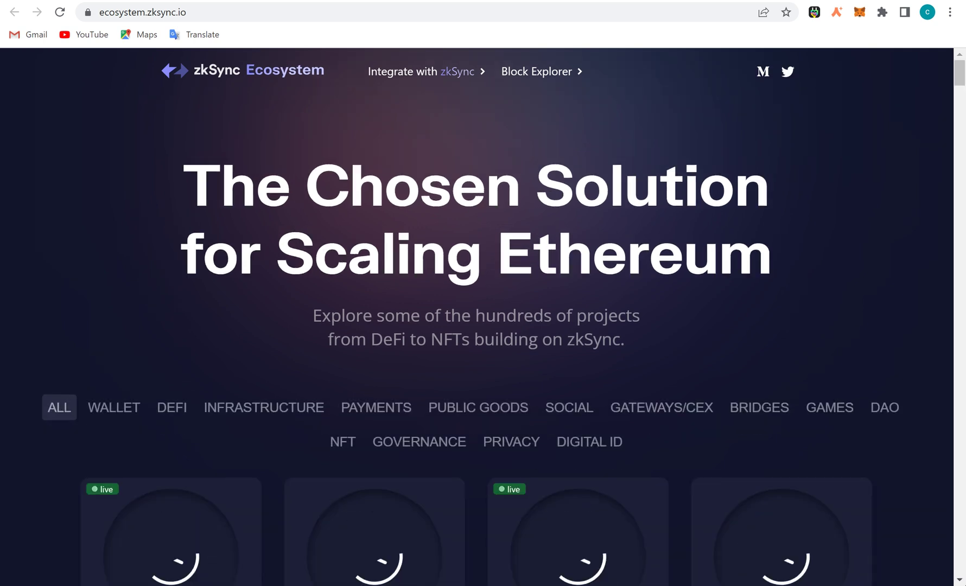
pyautogui.scroll(-3, 475, 312)
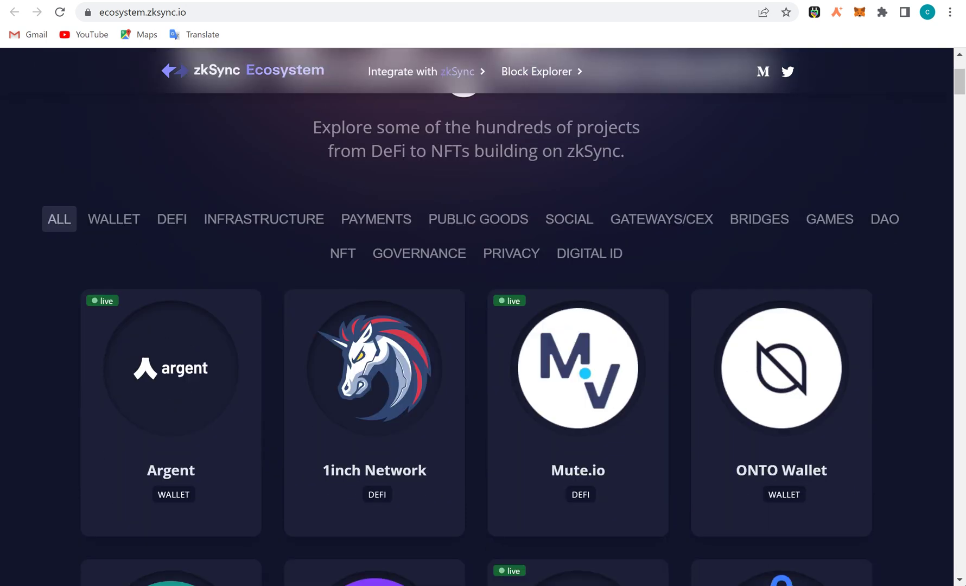
pyautogui.scroll(-3, 476, 312)
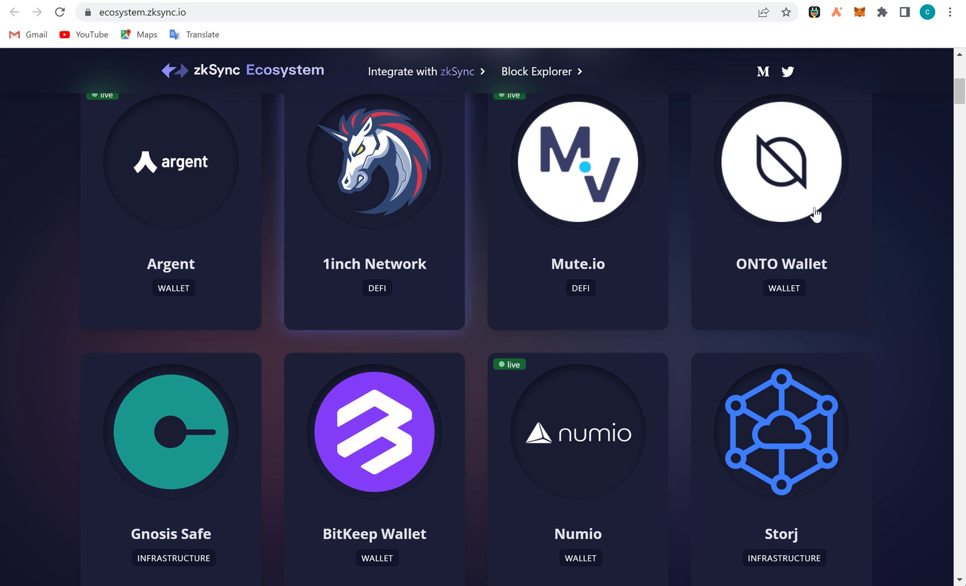
pyautogui.scroll(-1, 816, 215)
pyautogui.scroll(-5, 815, 214)
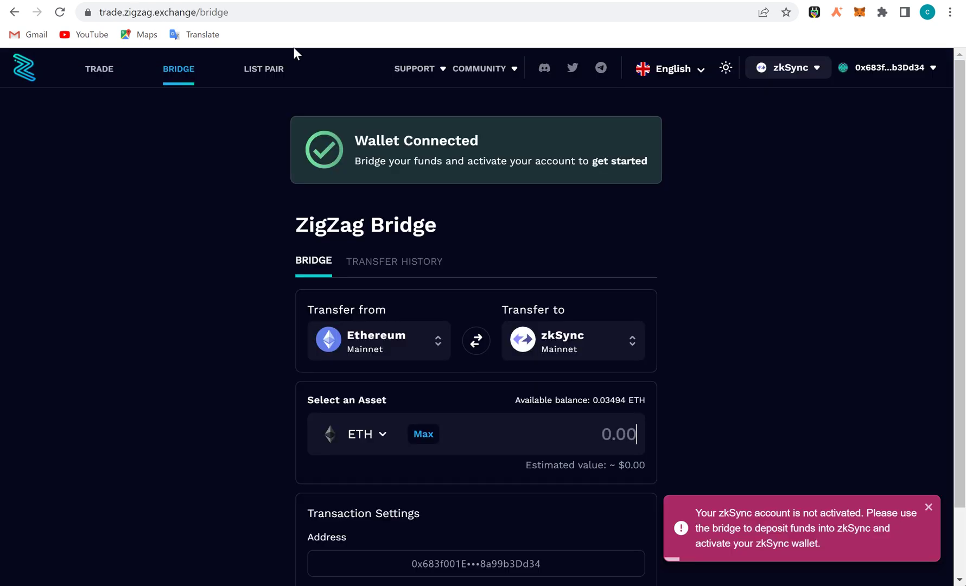
pyautogui.click(304, 13)
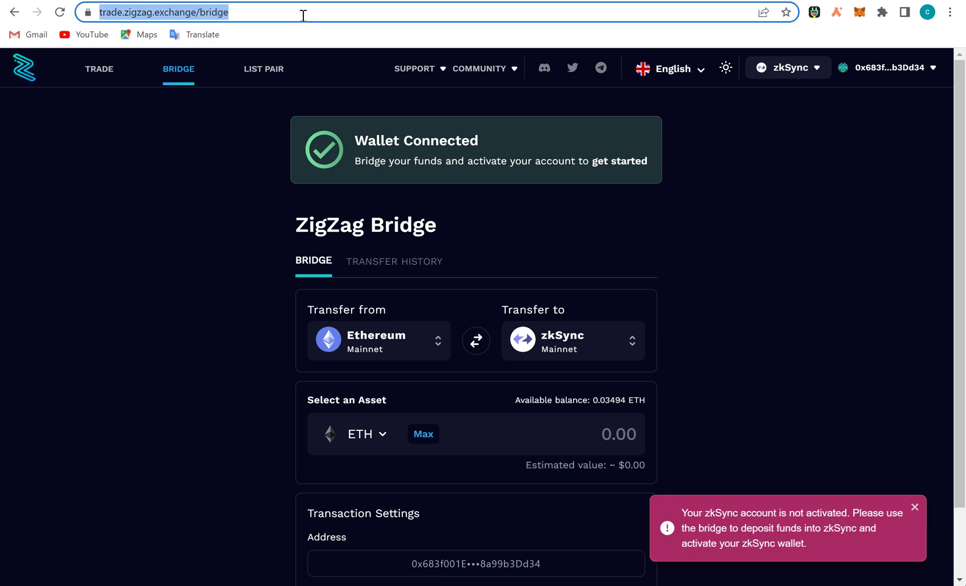
pyautogui.write('SYN')
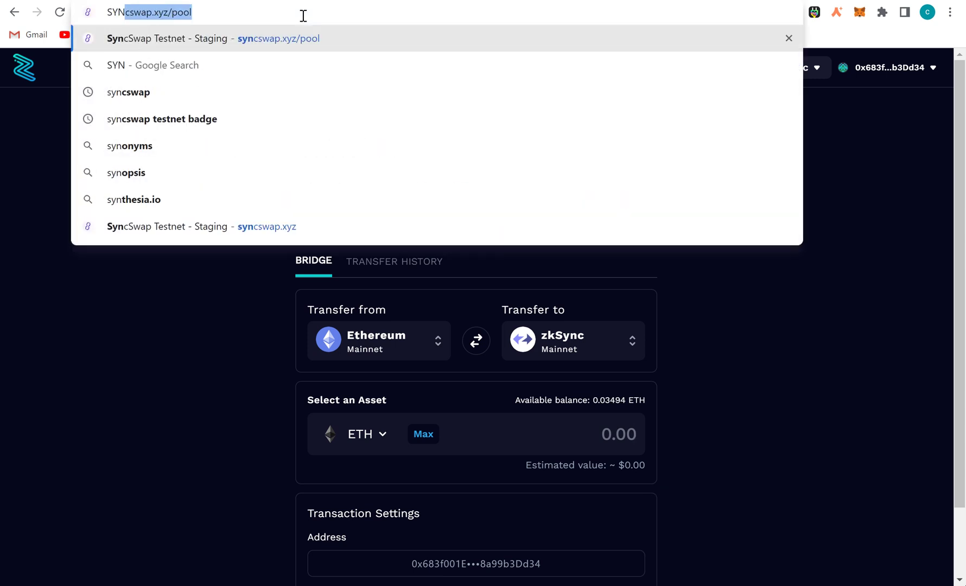
pyautogui.write('CSW')
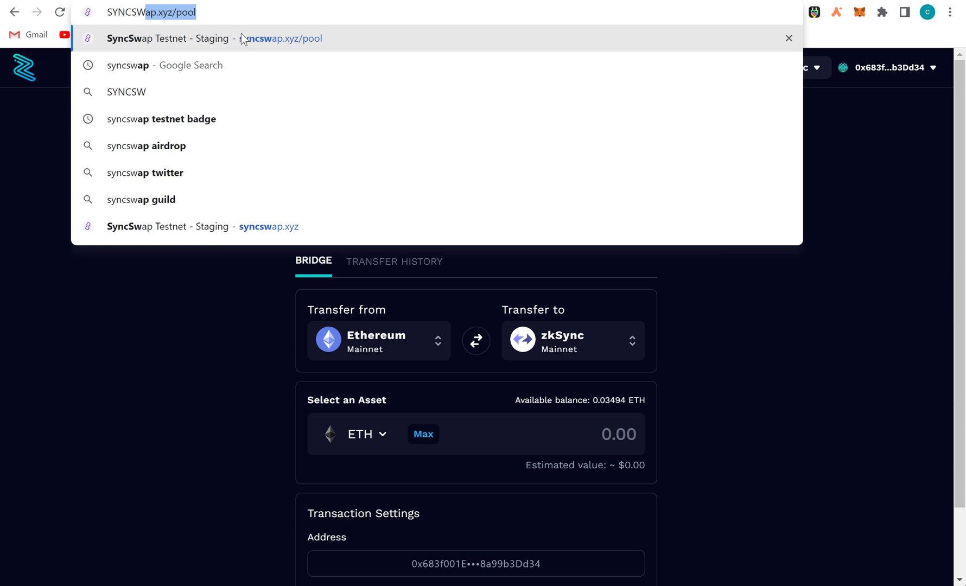
pyautogui.click(226, 226)
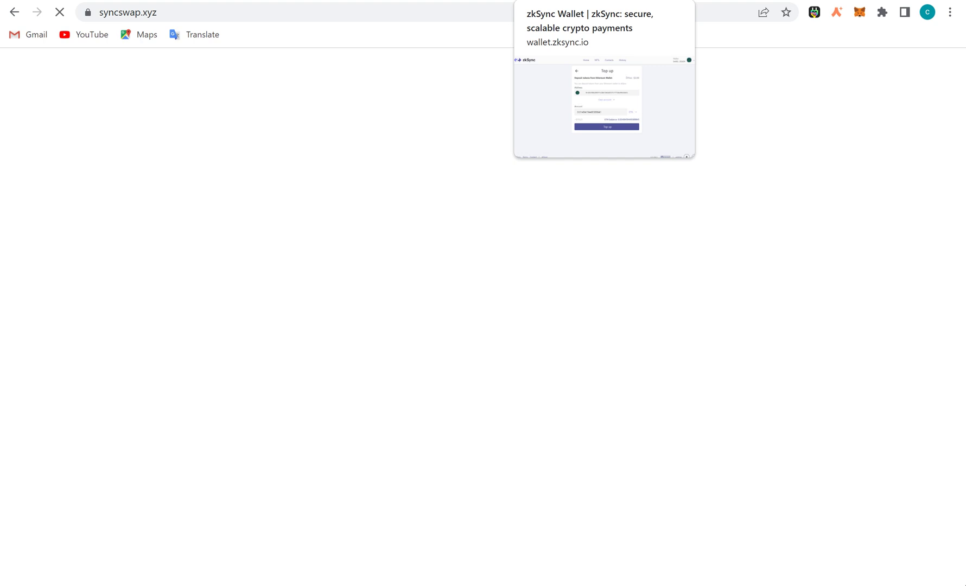
pyautogui.click(565, 0)
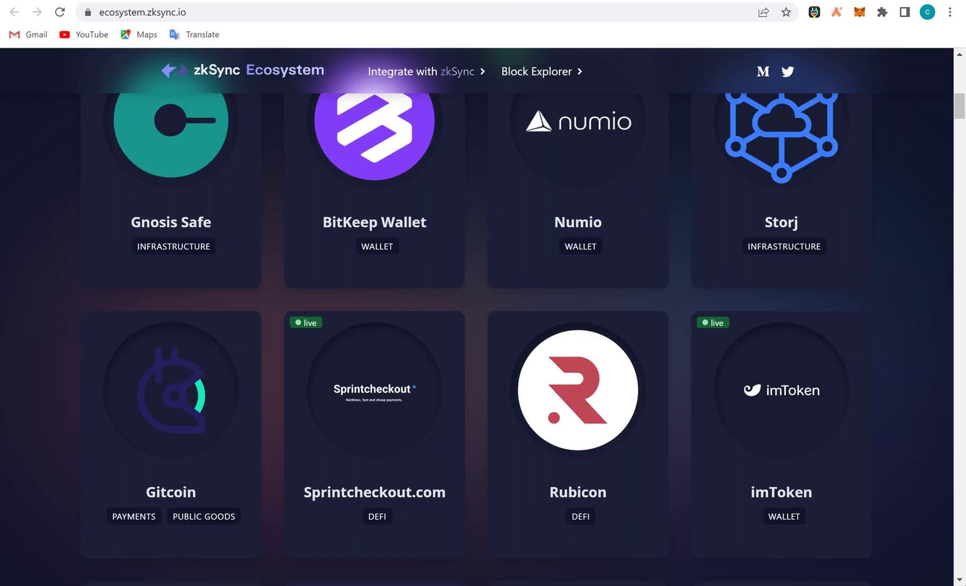
pyautogui.scroll(-10, 483, 314)
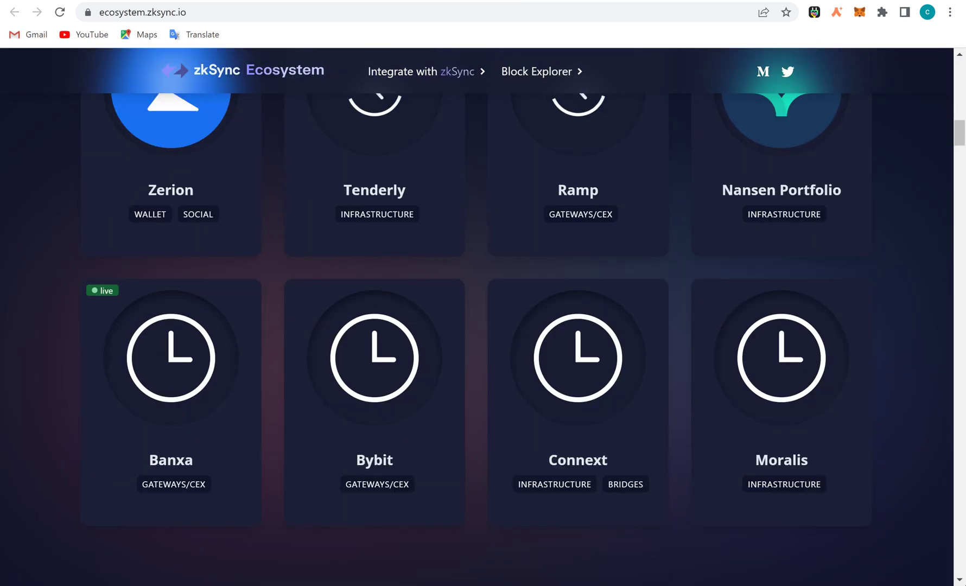
pyautogui.scroll(-2, 483, 315)
pyautogui.scroll(-2, 483, 315)
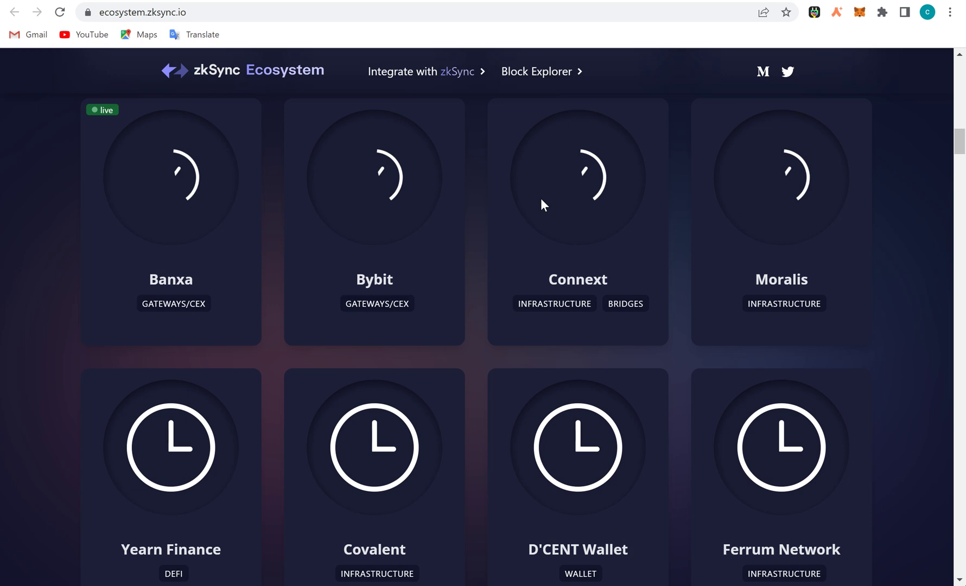
pyautogui.scroll(-8, 541, 201)
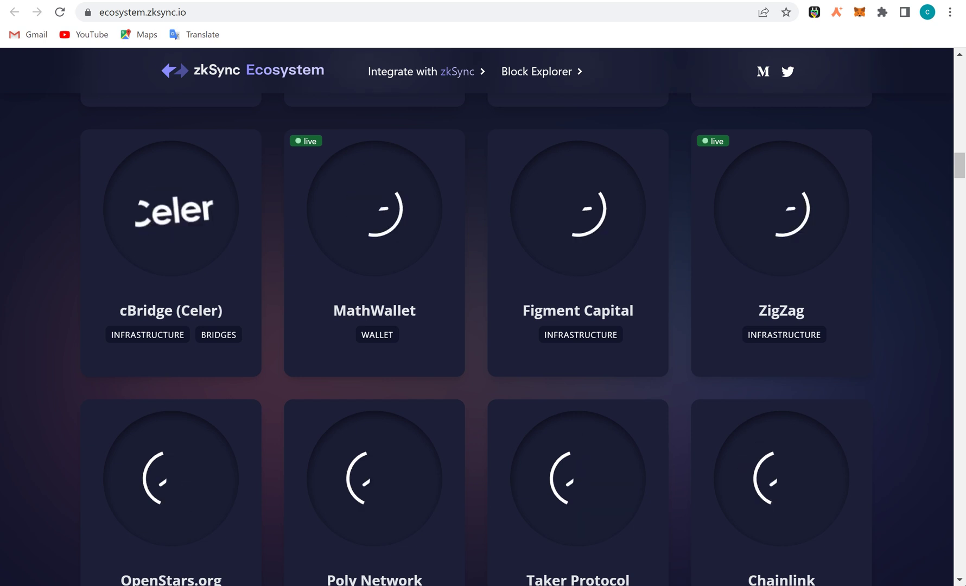
pyautogui.scroll(-2, 482, 315)
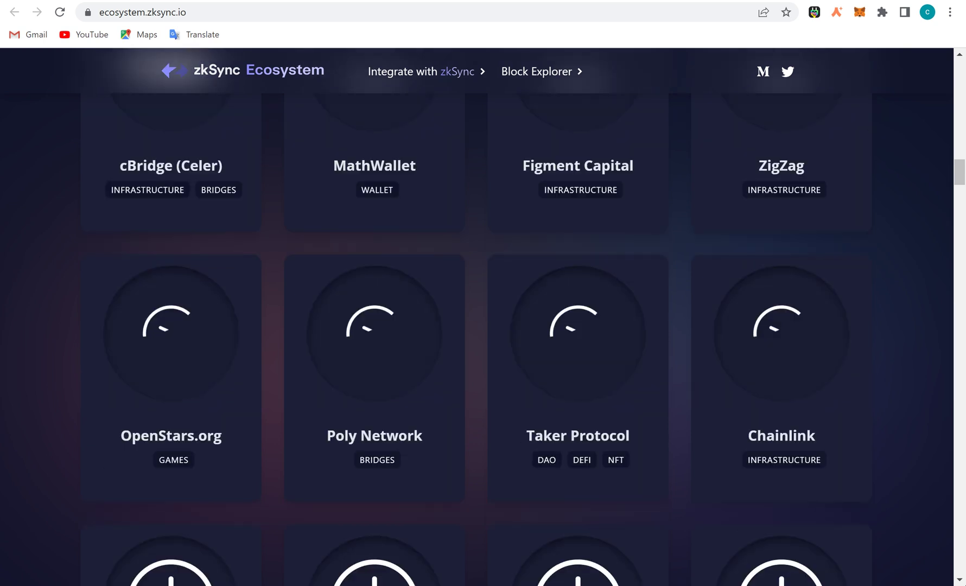
pyautogui.scroll(-2, 483, 315)
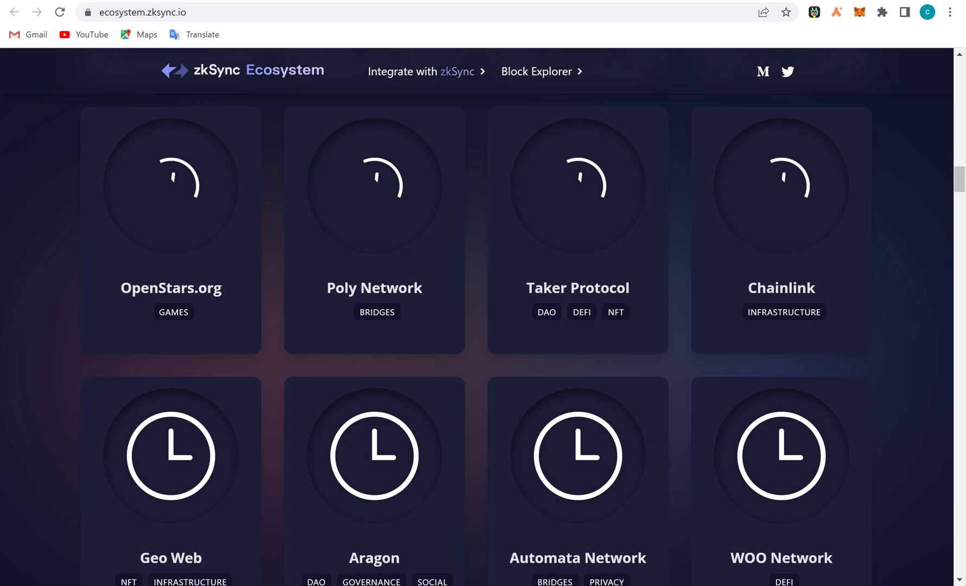
pyautogui.scroll(6, 483, 315)
pyautogui.scroll(3, 482, 315)
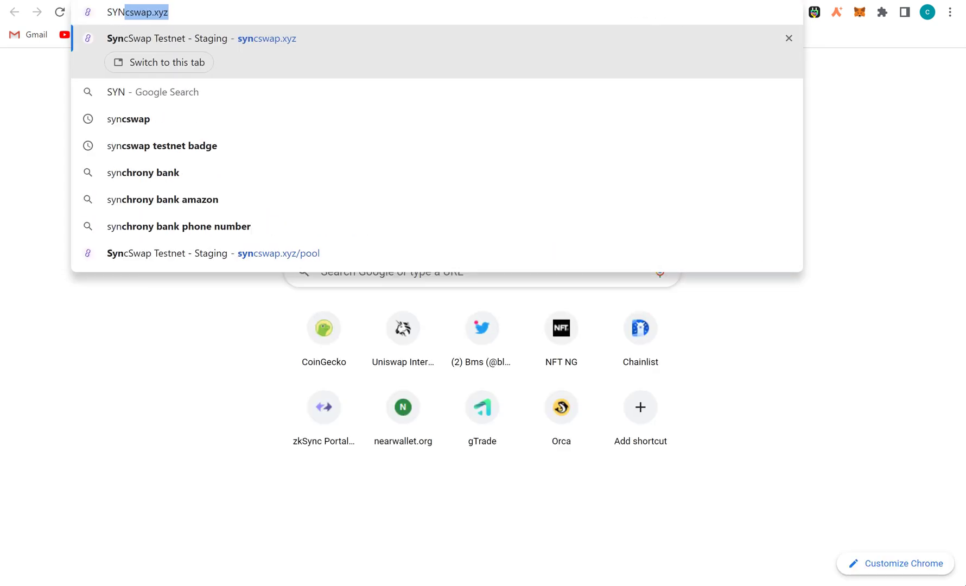
# Step: Load the SyncSwap testnet pool page, then return to the zkSync Ecosystem directory tab
pyautogui.click(400, 245)
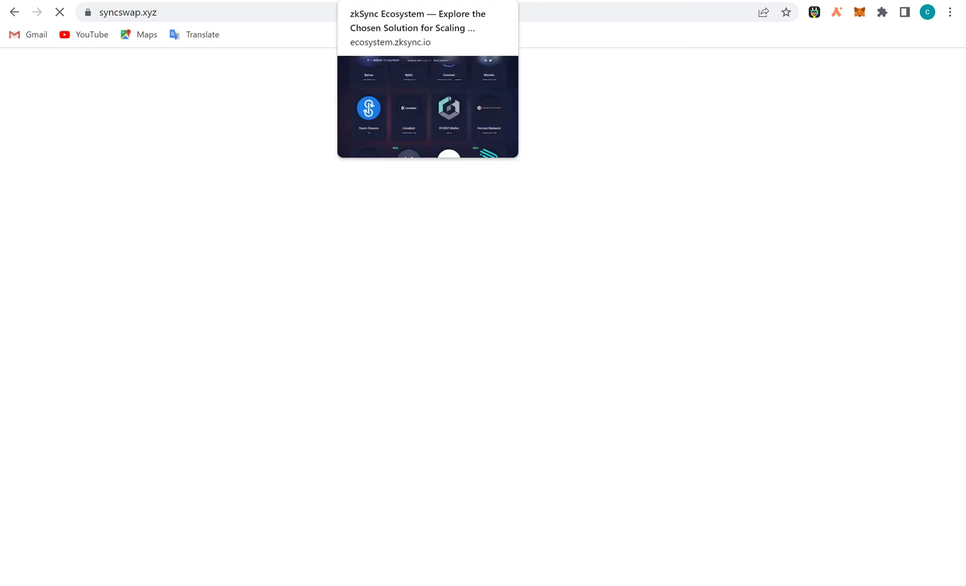
pyautogui.hotkey('ctrl', 'Tab')
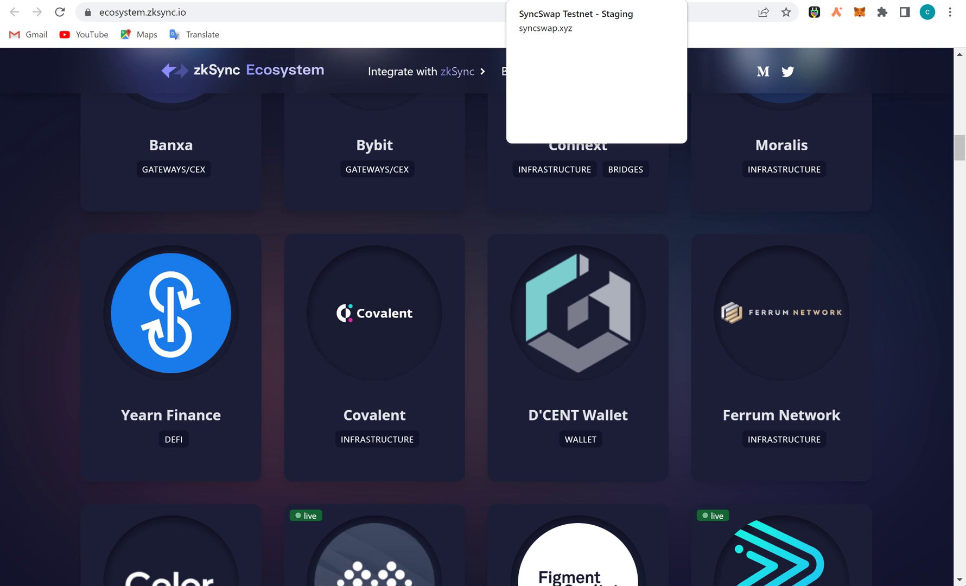